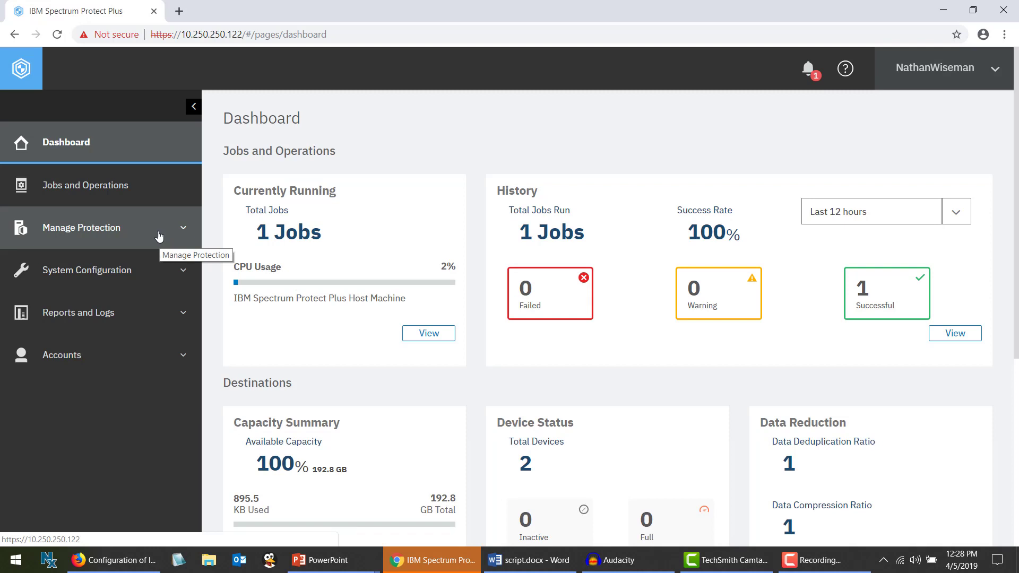
Open the Policy Overview under Manage Protection and bring up the list of SLA policies
click(158, 236)
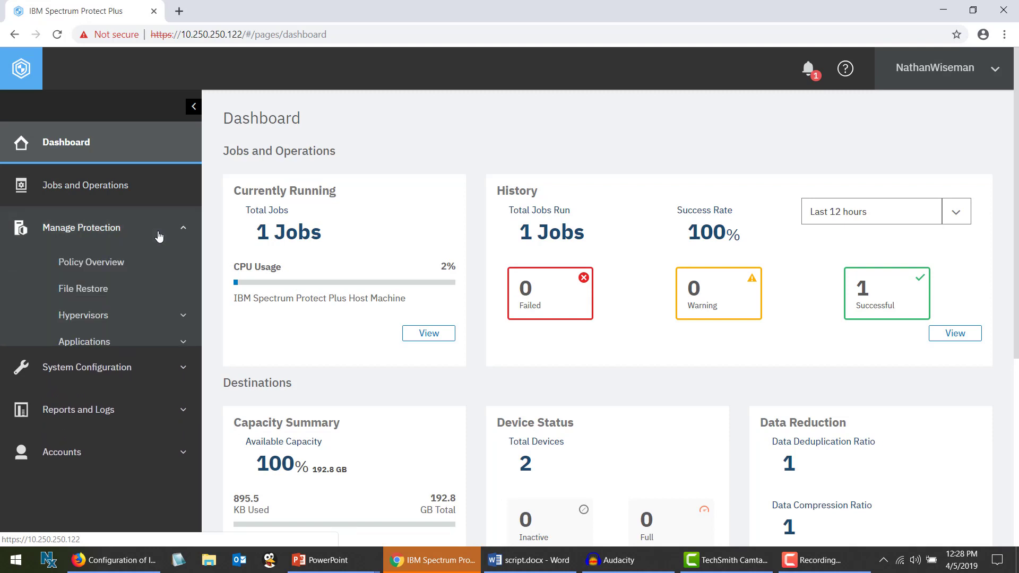
click(134, 270)
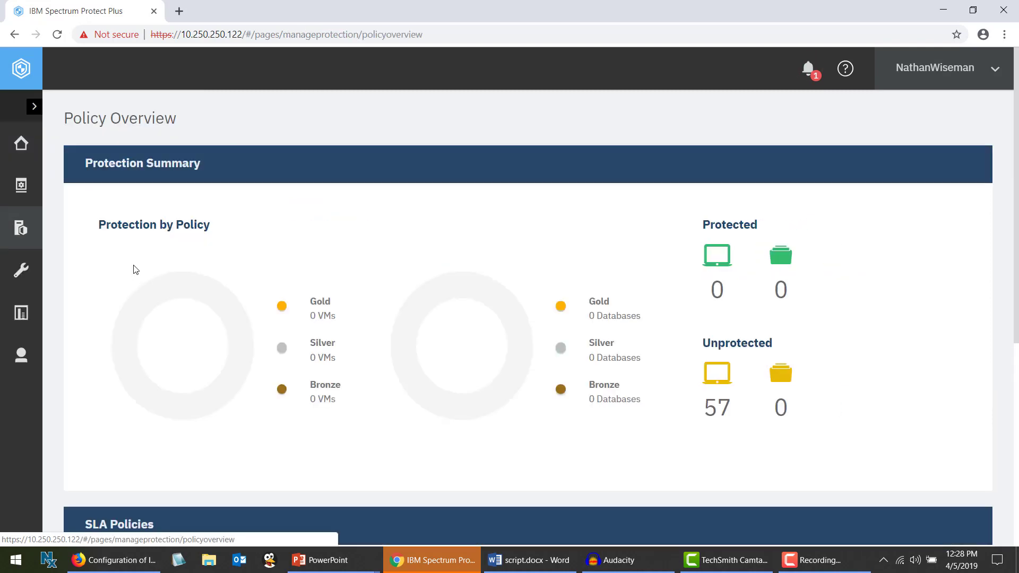
click(34, 107)
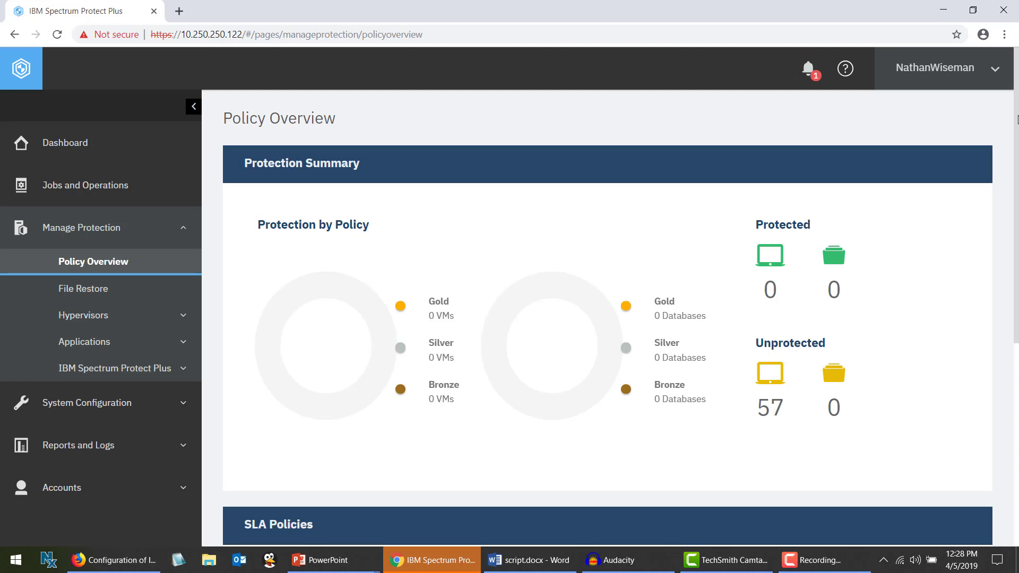
scroll(607, 298, down, 3)
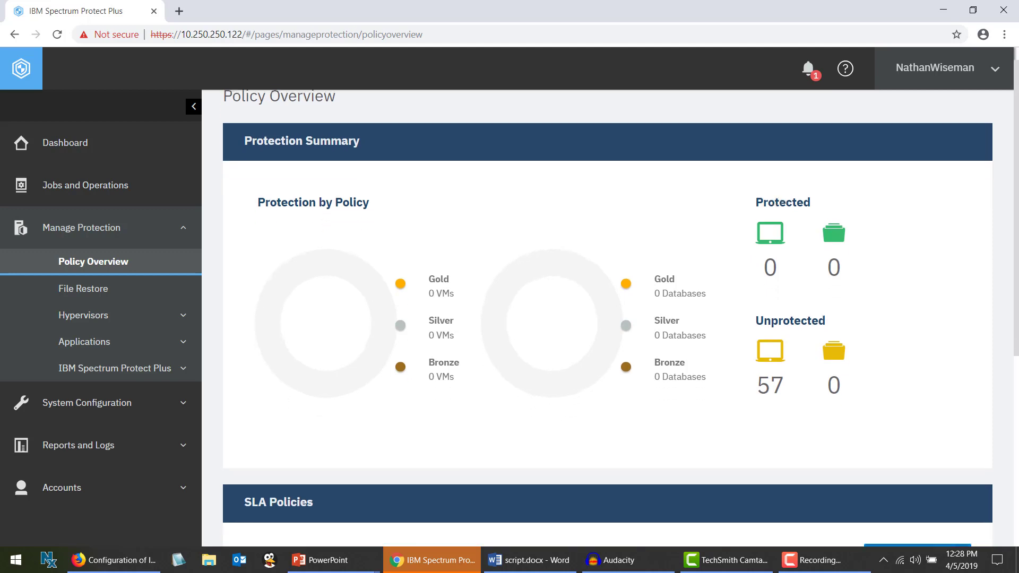
scroll(1018, 275, down, 3)
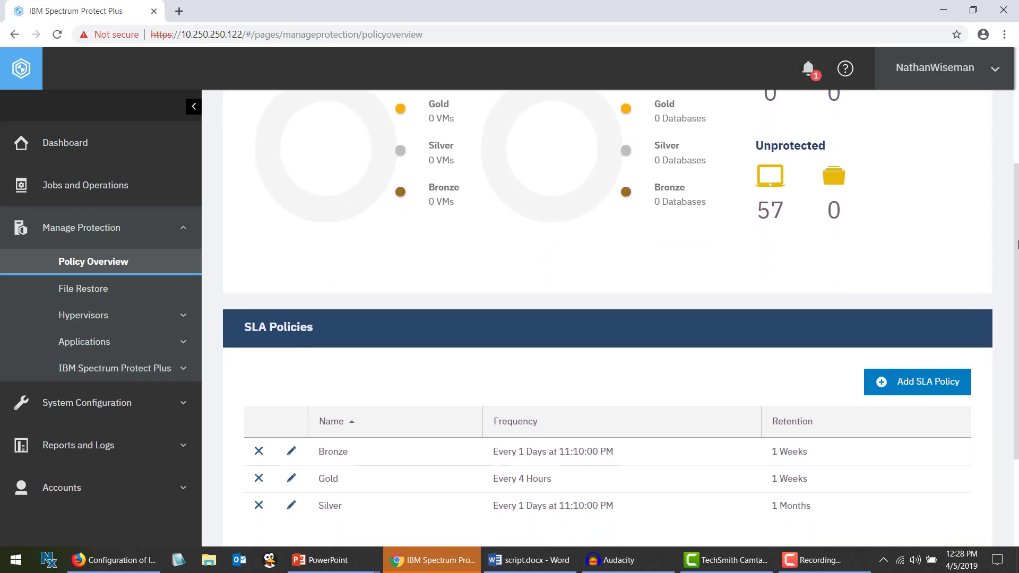
scroll(1017, 276, down, 2)
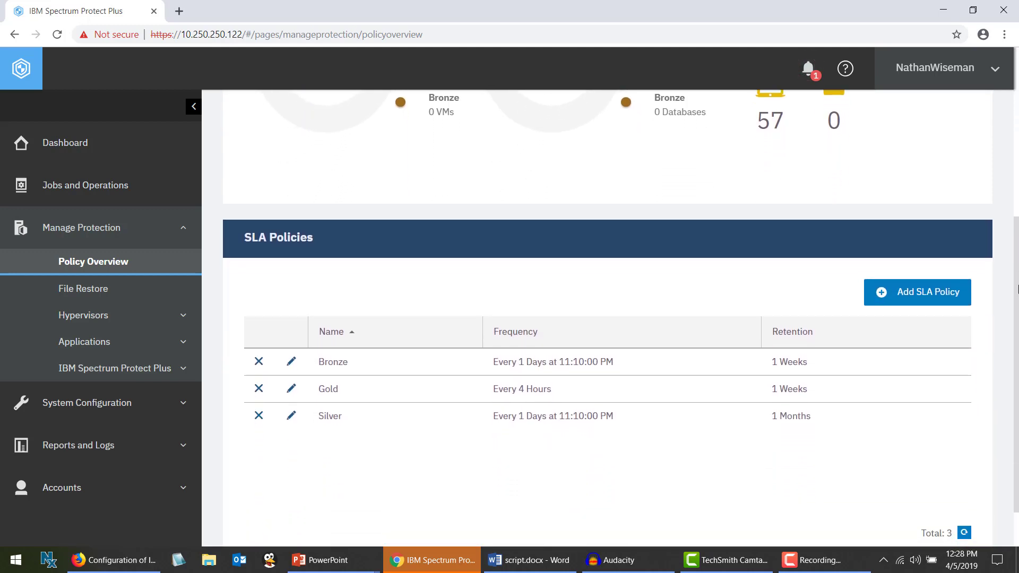
scroll(1017, 311, down, 1)
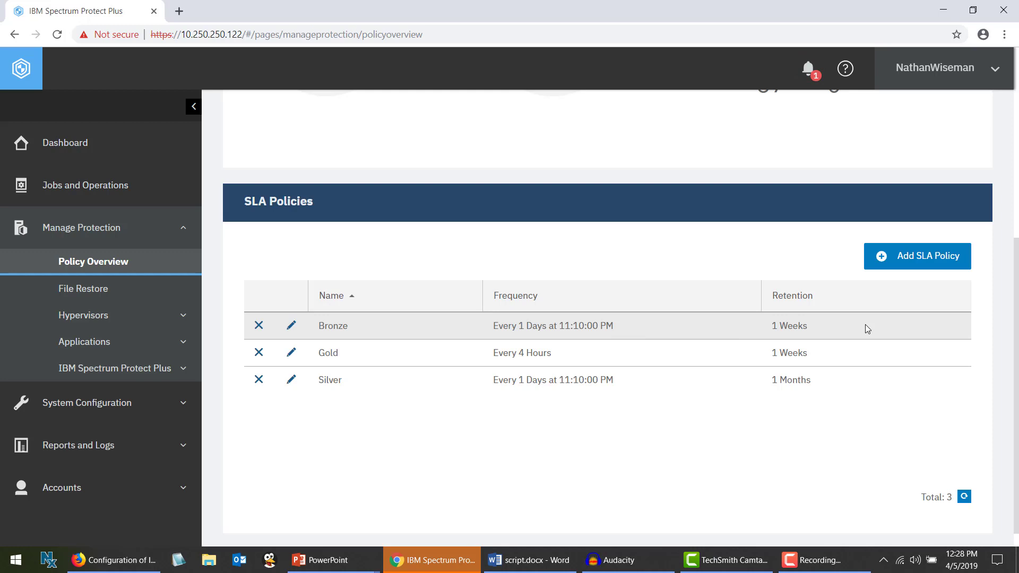
Open the Gold SLA policy for editing and review its Main Policy, Replication Policy and Additional Protection options
click(292, 354)
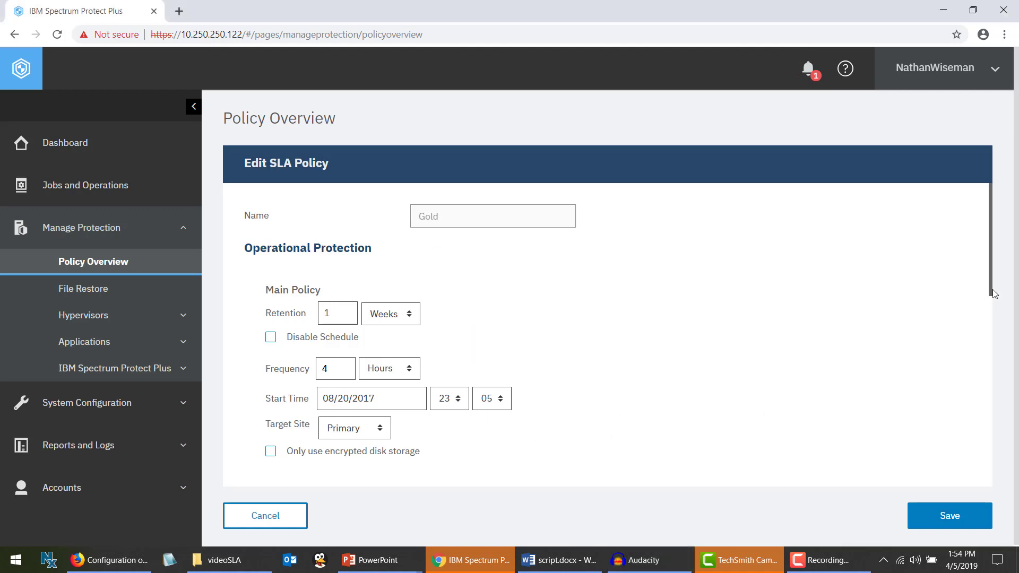
drag(990, 292, 996, 400)
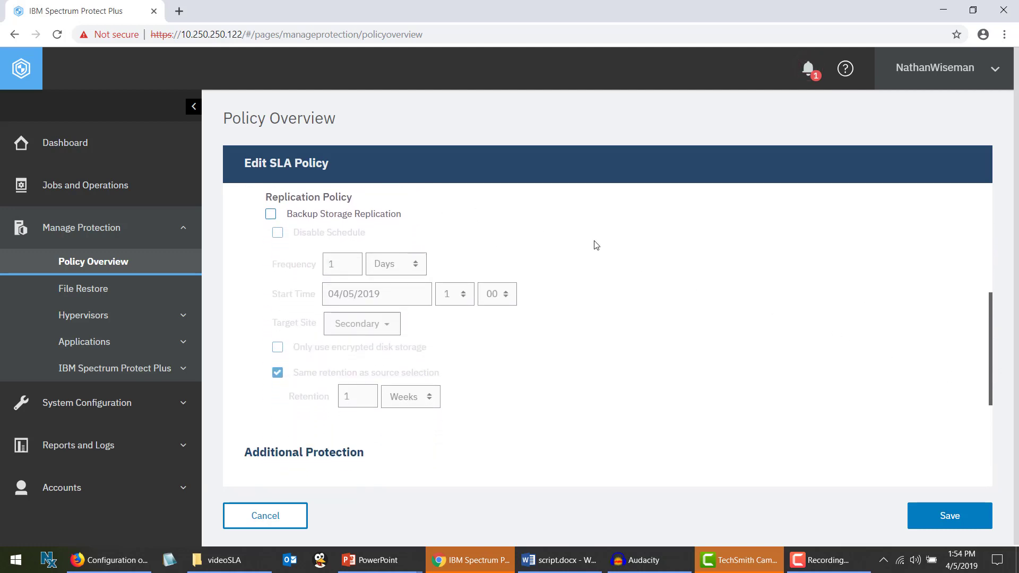
drag(990, 311, 989, 392)
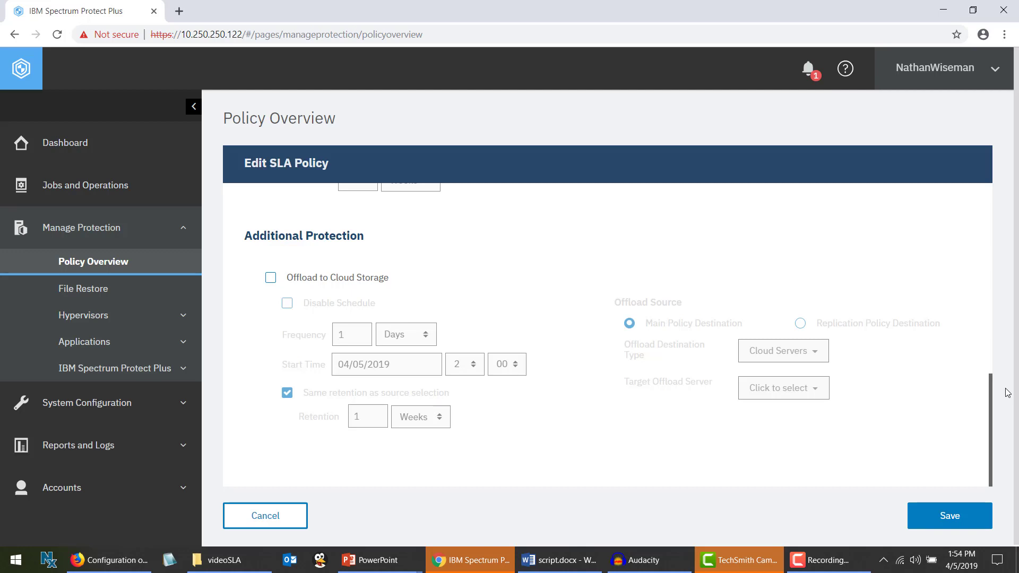
drag(991, 393, 981, 193)
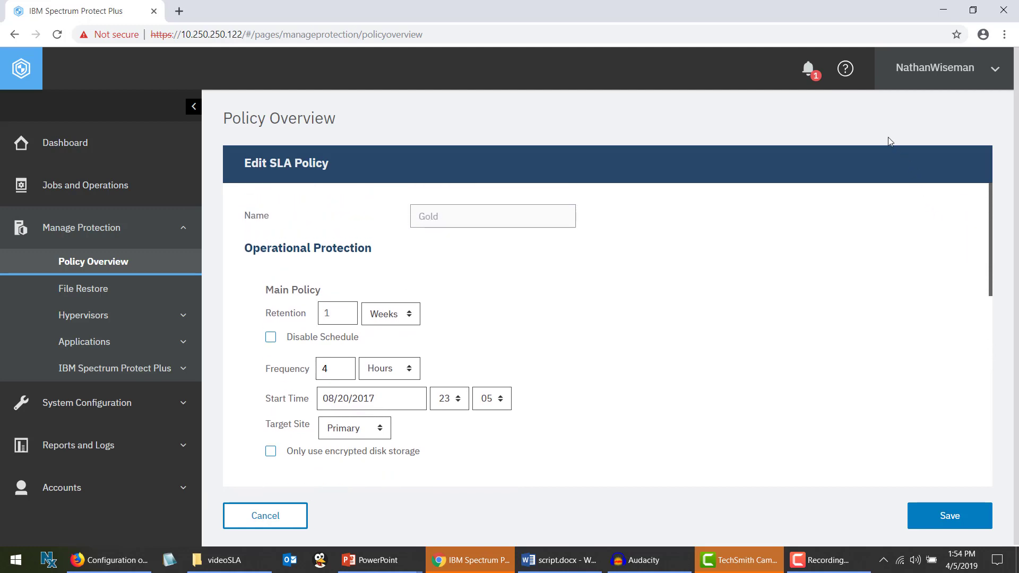
Consult the help topic on managing SLA policies for backup operations, and close it
click(854, 90)
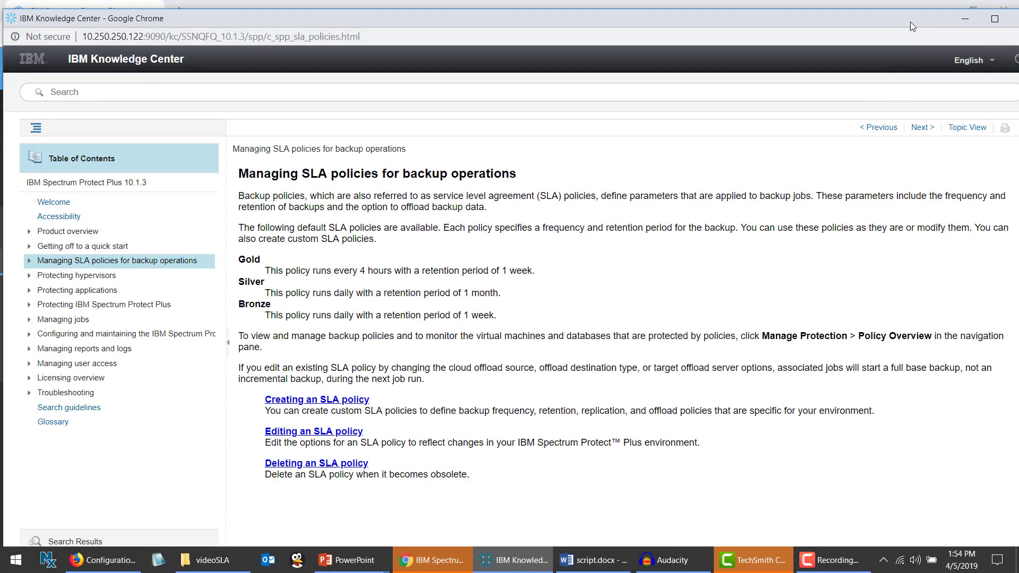
drag(910, 20, 823, 51)
click(894, 50)
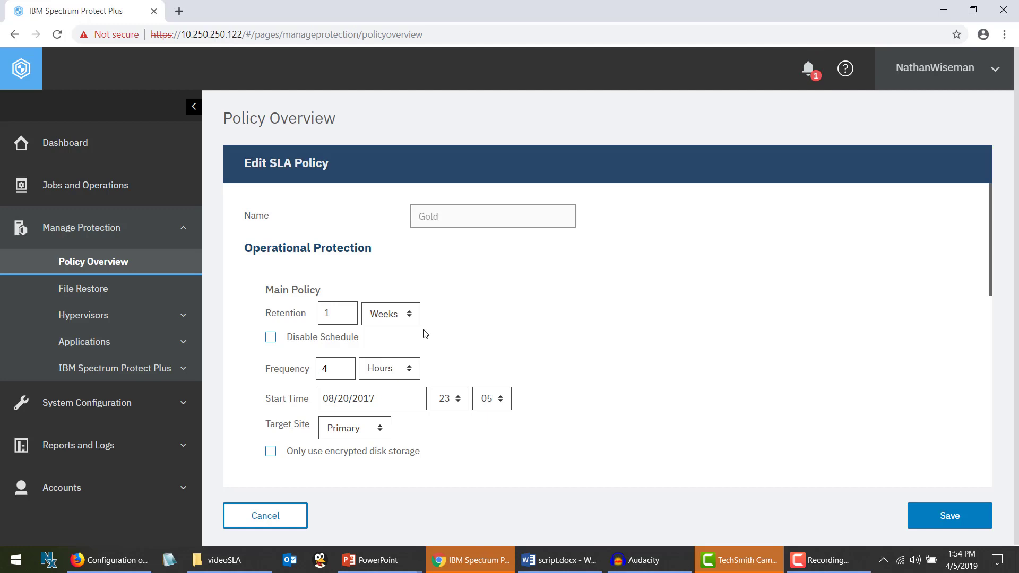
Set the Main Policy's retention to 2 years
click(408, 314)
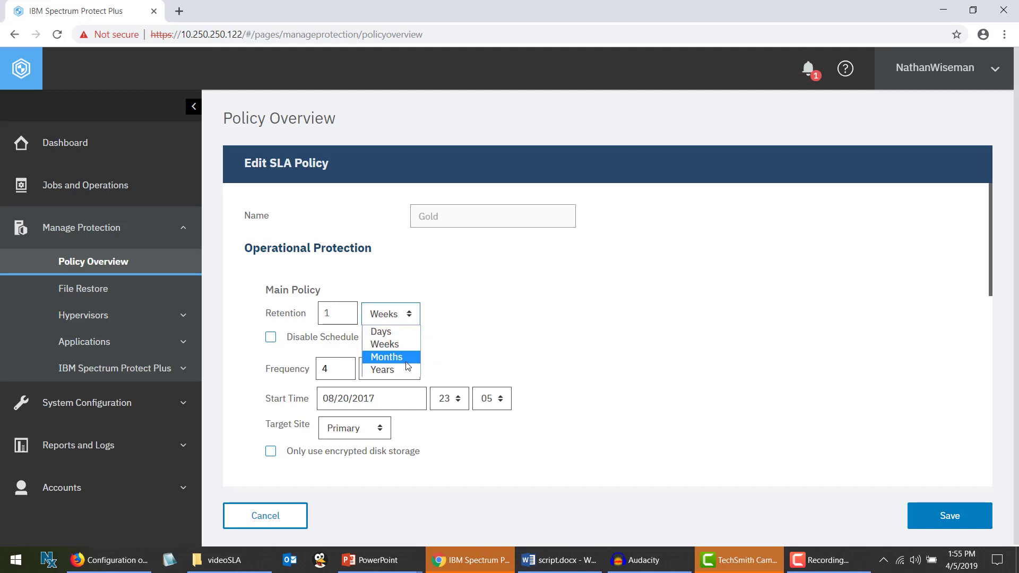
click(405, 361)
click(385, 319)
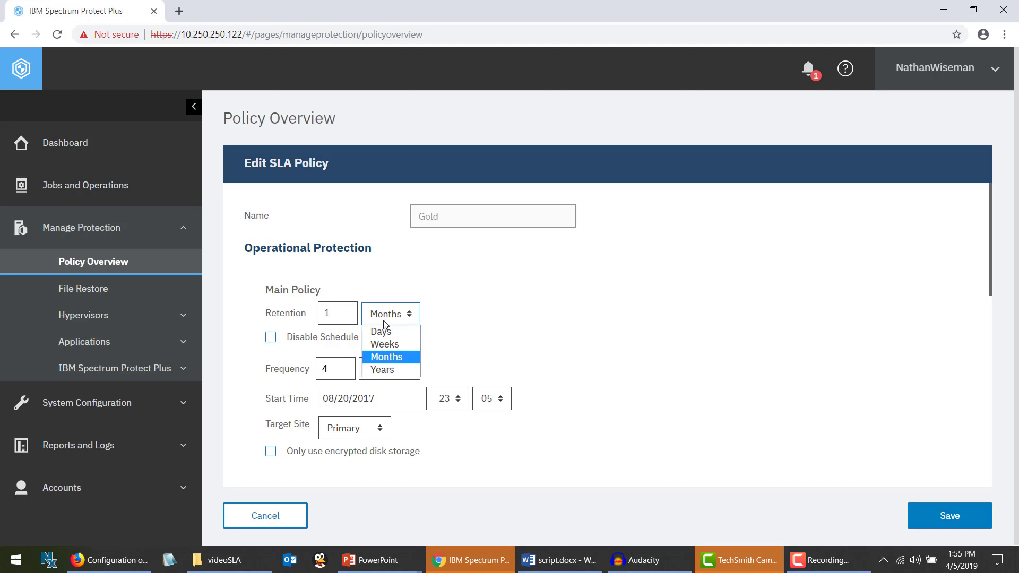
click(384, 369)
click(353, 311)
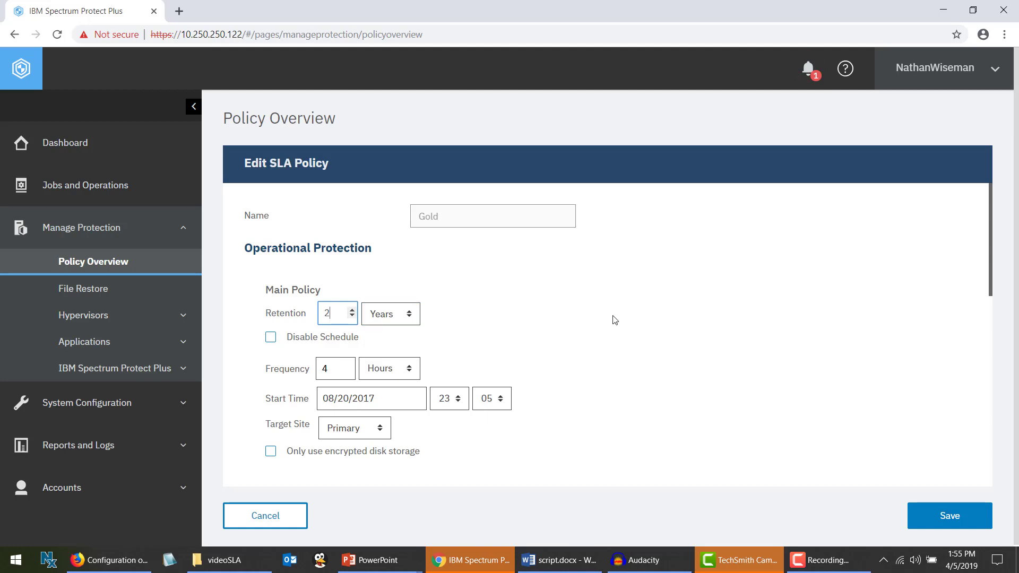
Set the Main Policy's backup frequency to every 15 minutes
click(351, 372)
click(351, 372)
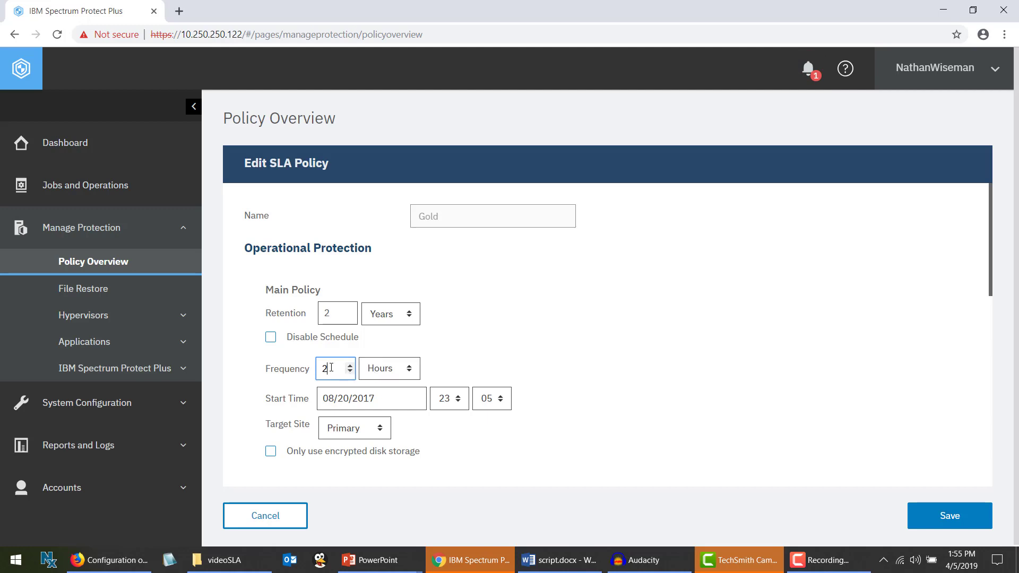
click(384, 370)
click(385, 386)
drag(333, 370, 245, 373)
text(15)
Set the Main Policy's backup frequency to every 2 months, keeping the 1st as the day
click(369, 372)
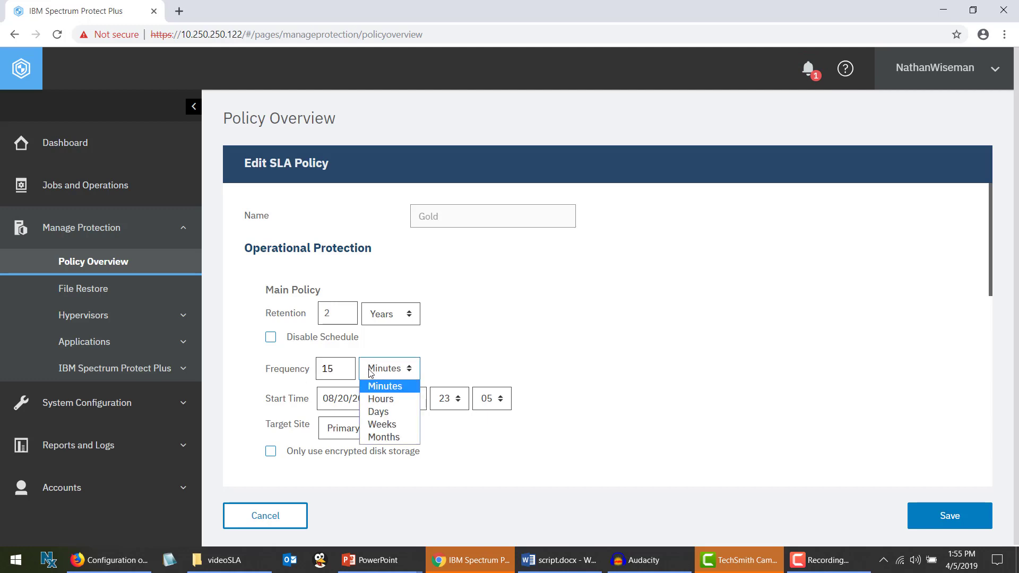
click(393, 437)
drag(336, 373, 300, 372)
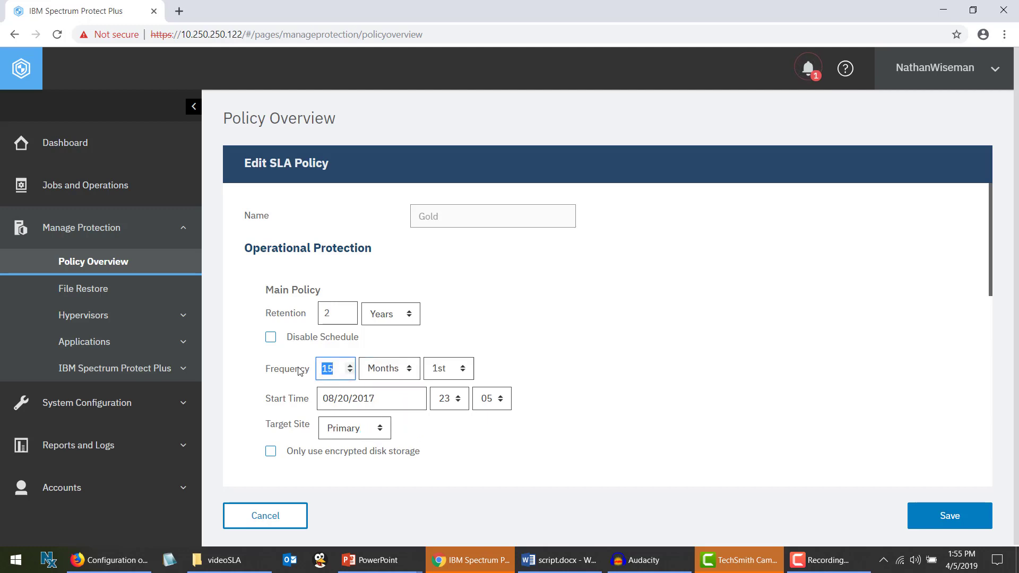
text(2)
click(462, 370)
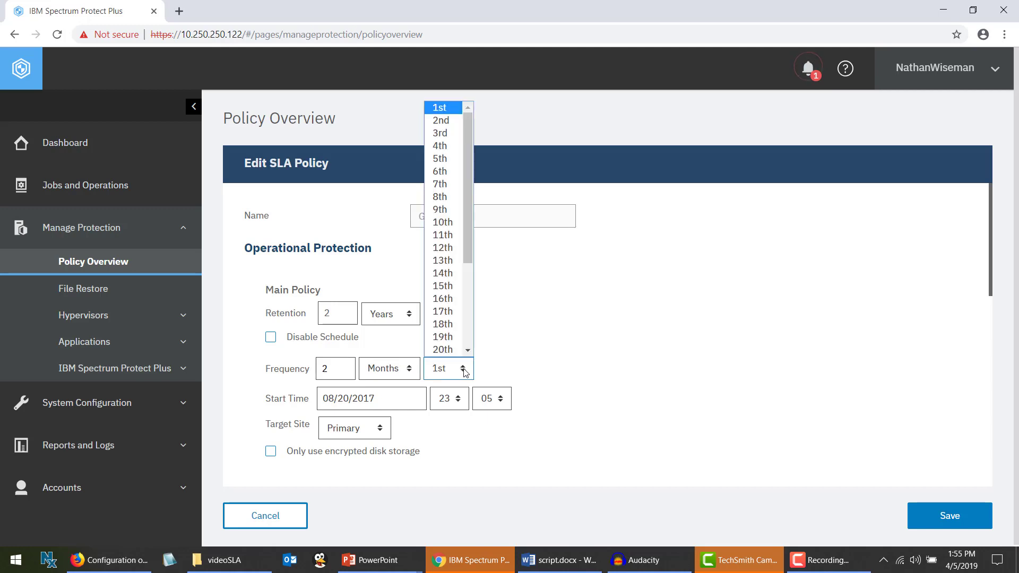
click(505, 374)
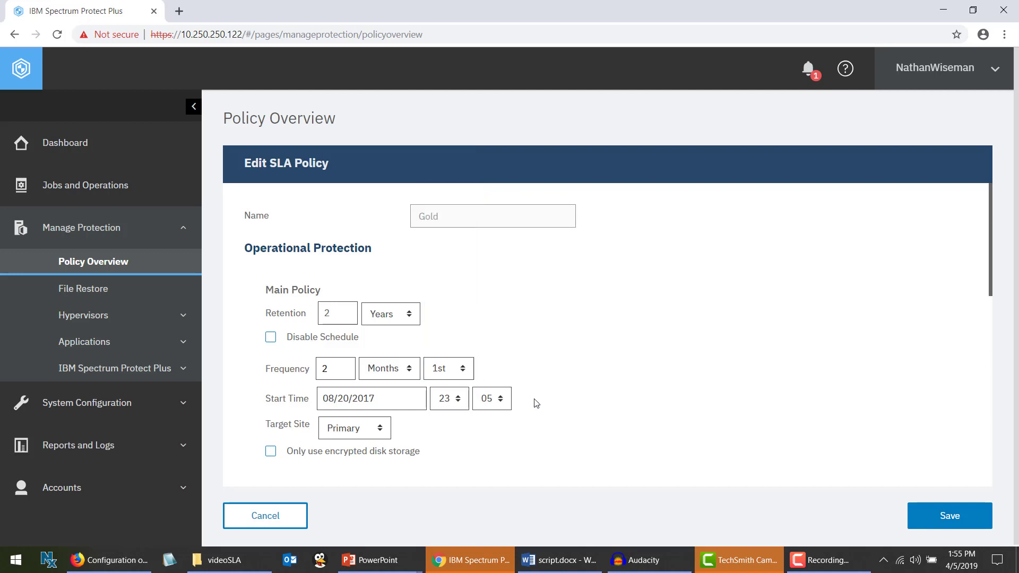
Check the target site choices for the Main Policy
click(374, 429)
drag(325, 295, 260, 291)
click(631, 333)
Enable Backup Storage Replication to the Secondary target site with its frequency unit set to Weeks
drag(992, 273, 1005, 378)
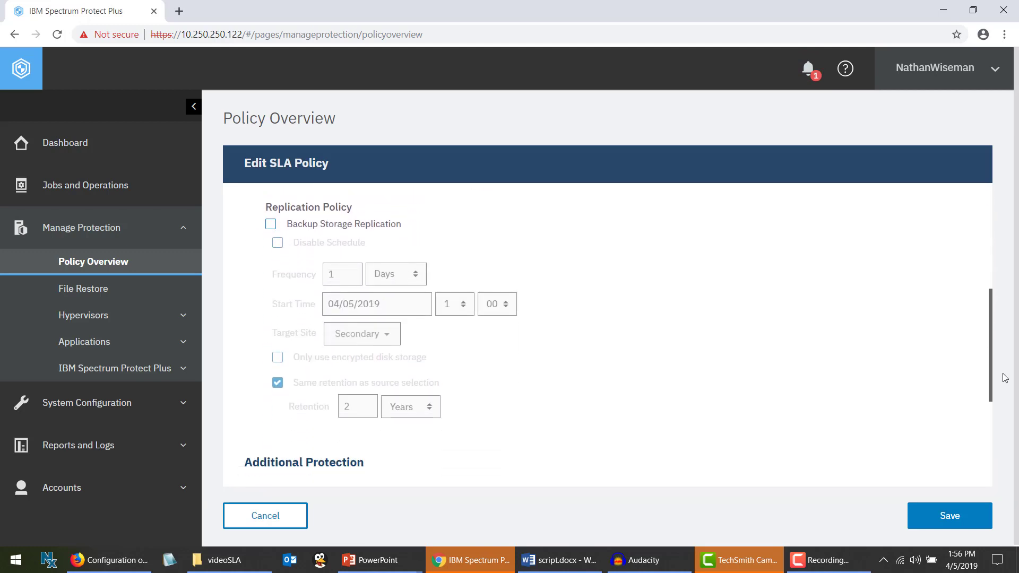
click(378, 227)
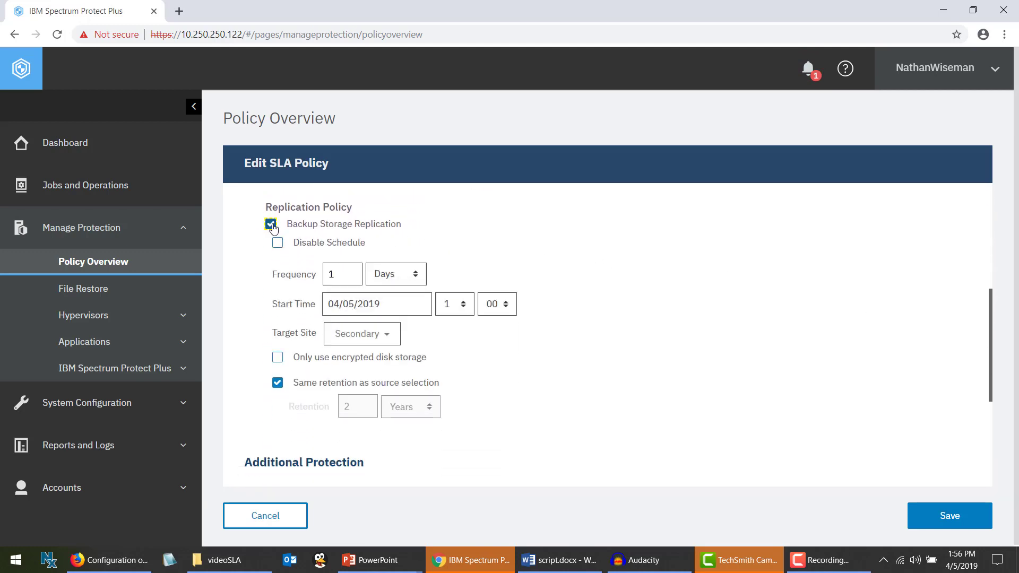
click(387, 335)
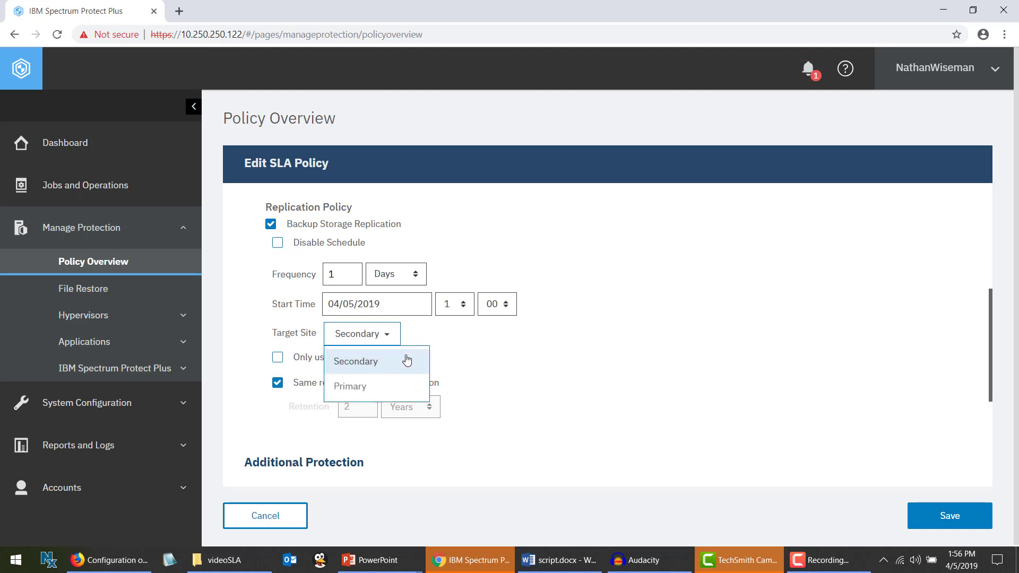
click(407, 361)
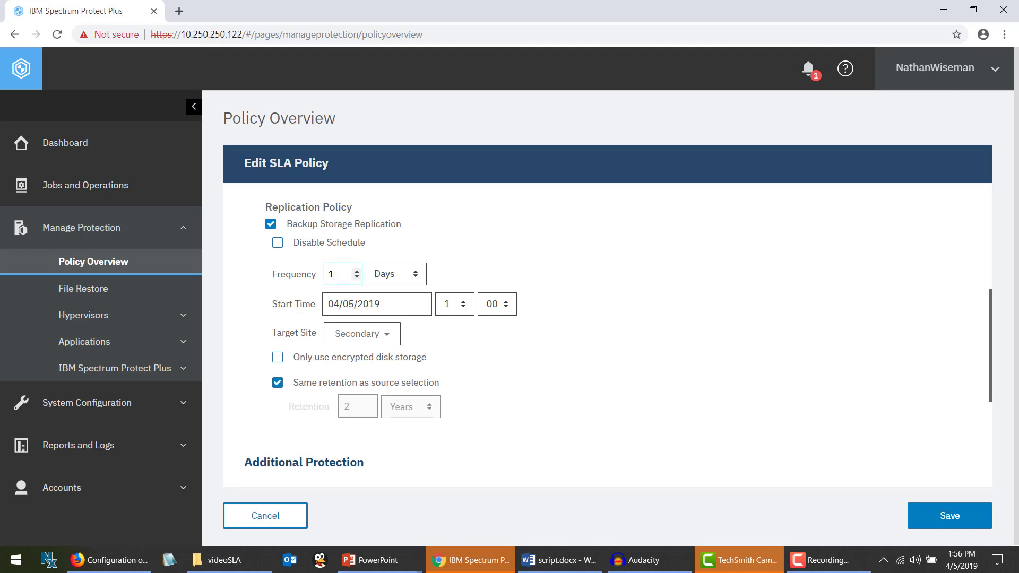
click(378, 275)
click(393, 330)
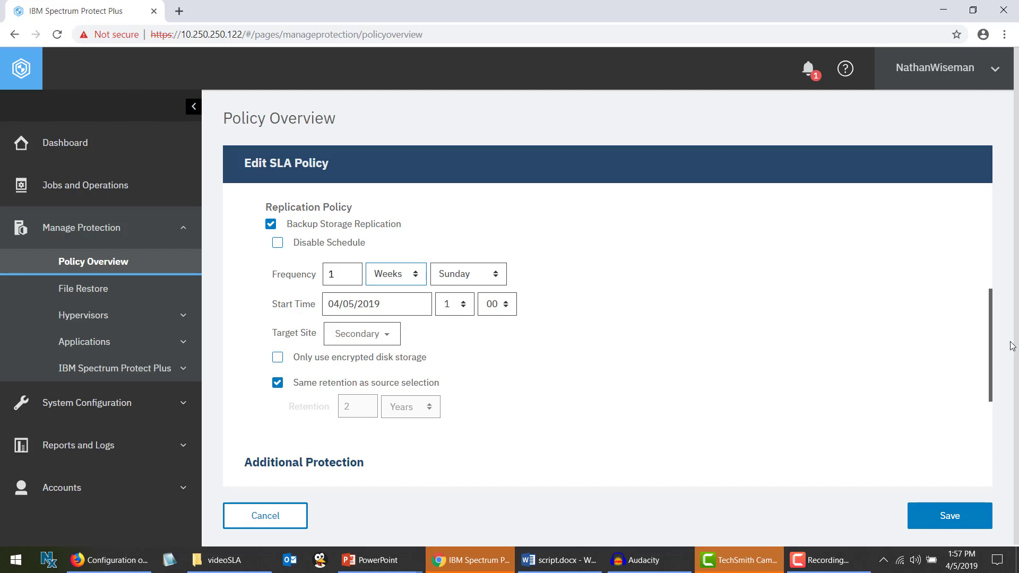
Enable Offload to Cloud Storage under Additional Protection and check its frequency unit options
drag(989, 329, 988, 435)
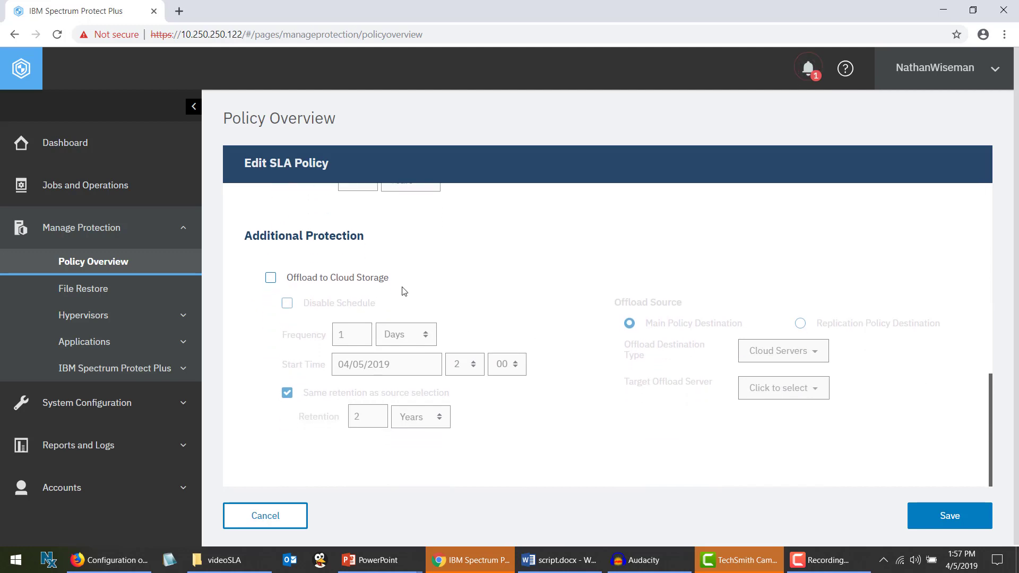
click(365, 286)
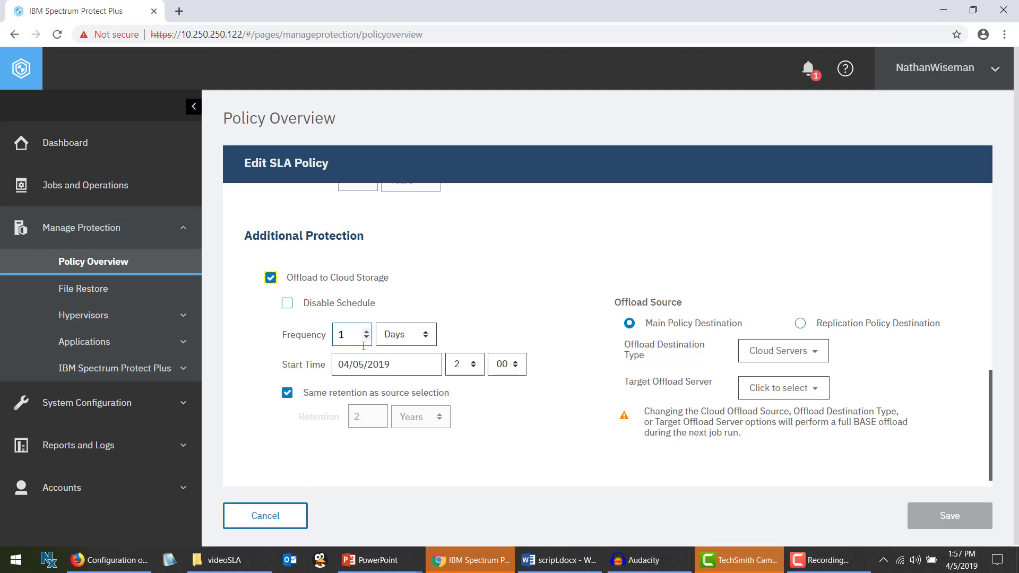
click(406, 340)
click(406, 340)
Switch the Offload Destination Type to Repository Servers and back to Cloud Servers
click(825, 362)
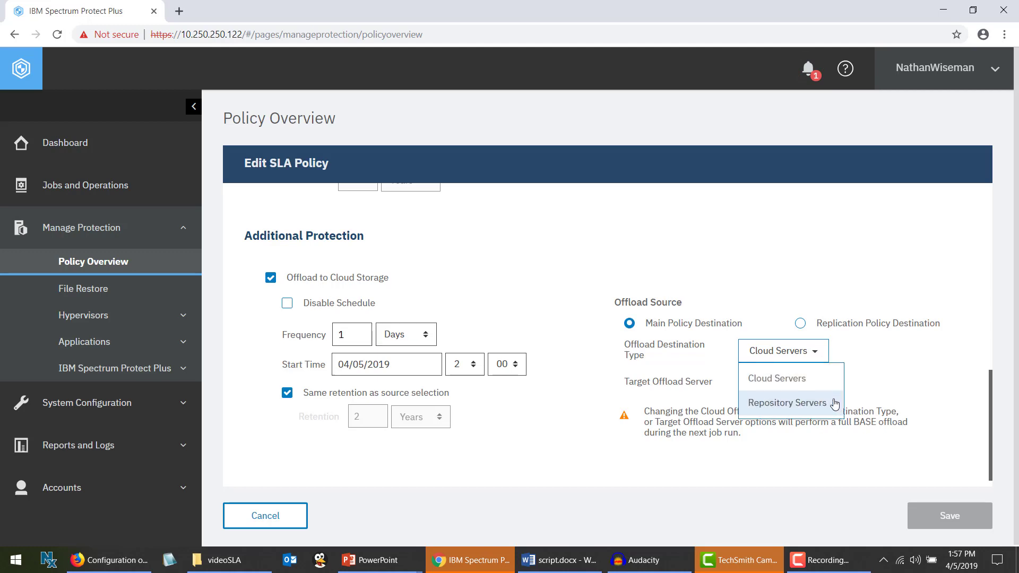
click(803, 414)
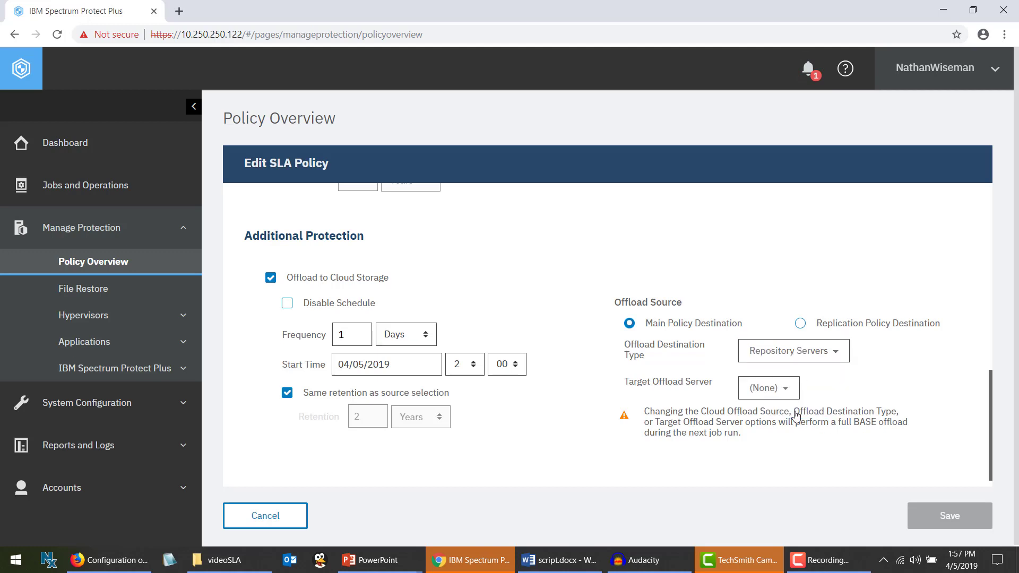
click(792, 361)
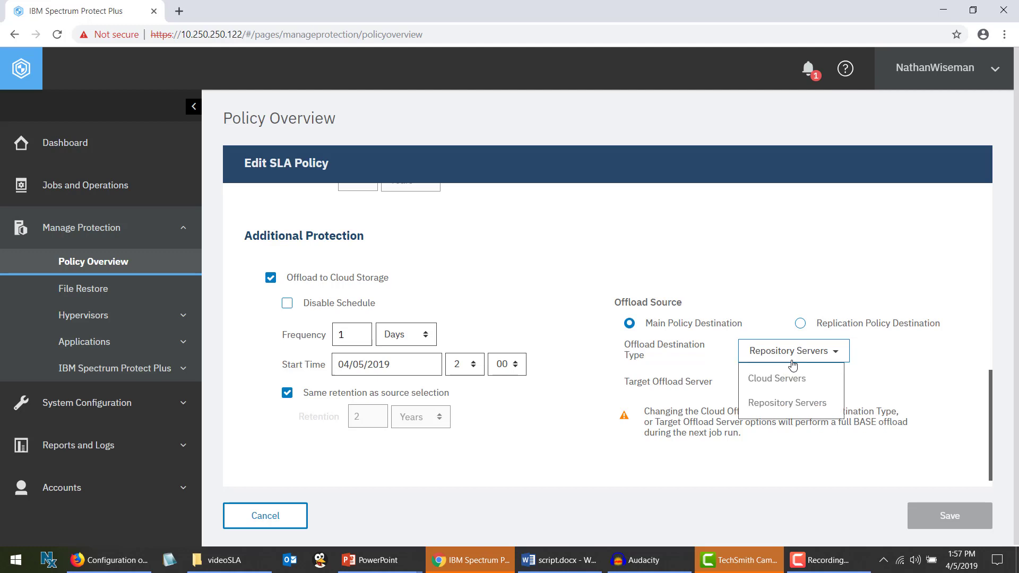
click(807, 392)
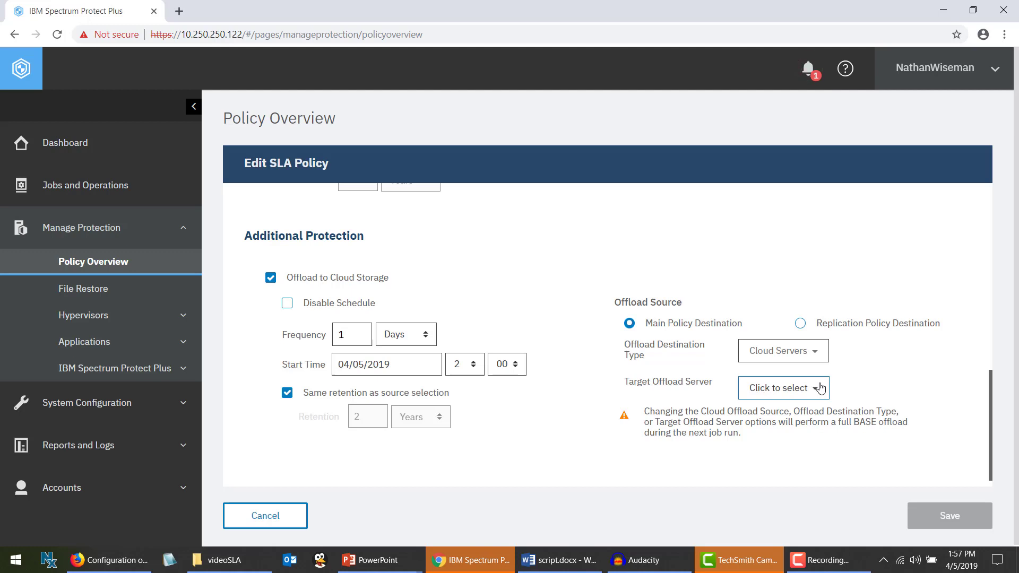
Choose COS20190312 as the Target Offload Server
click(820, 388)
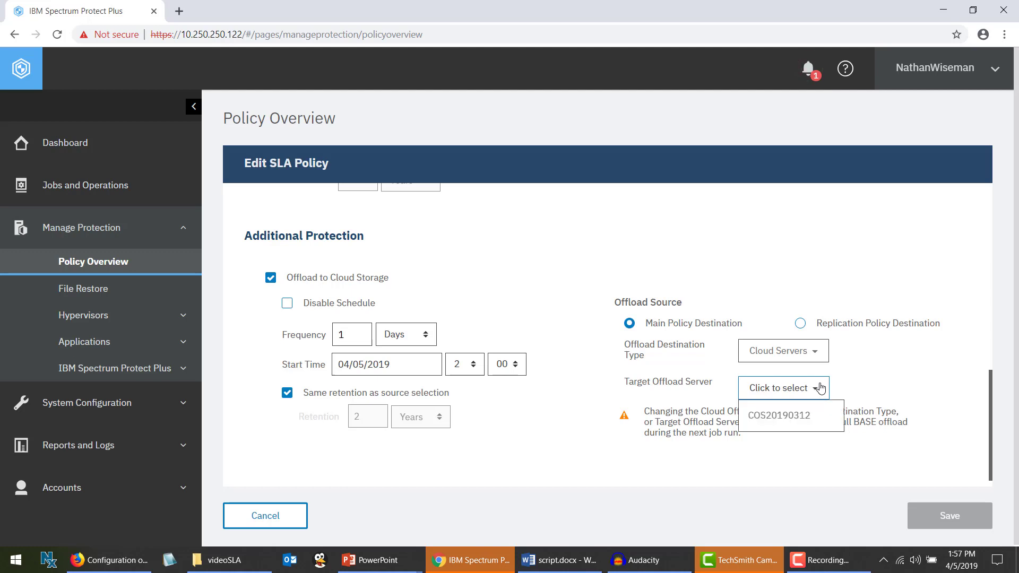
click(829, 417)
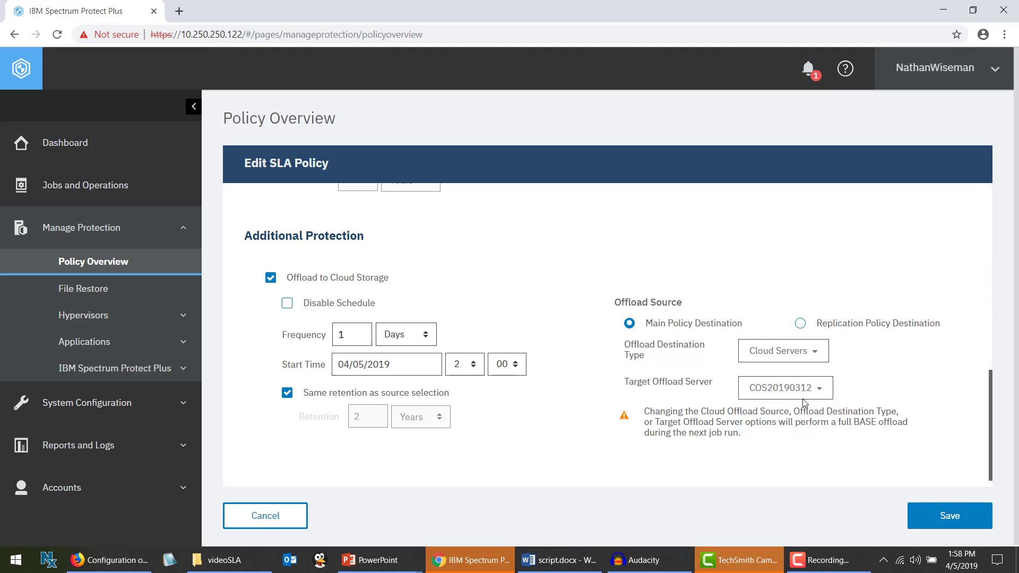
click(805, 395)
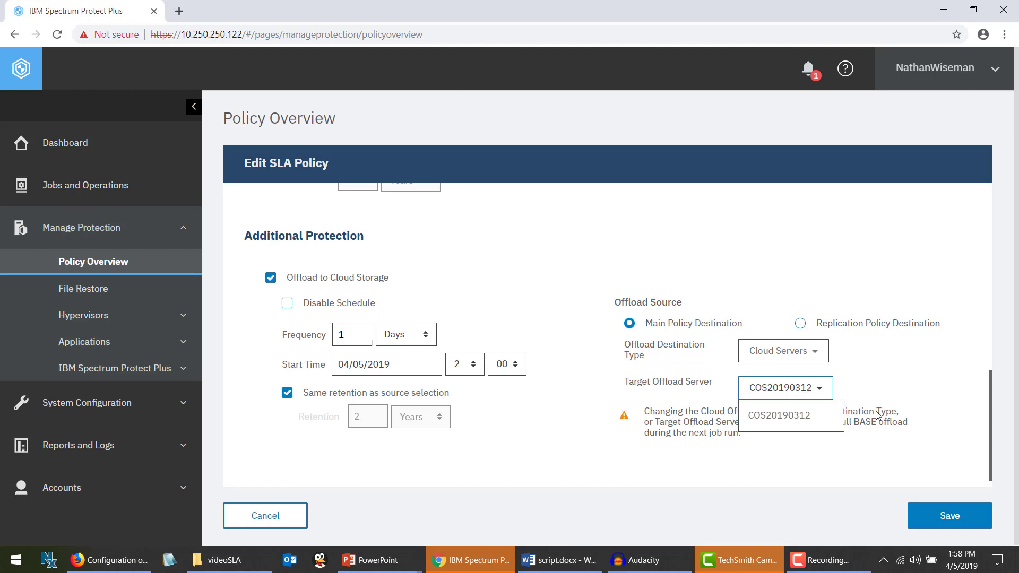
Cancel the edit of the Gold SLA policy and return to the SLA Policies list
click(883, 383)
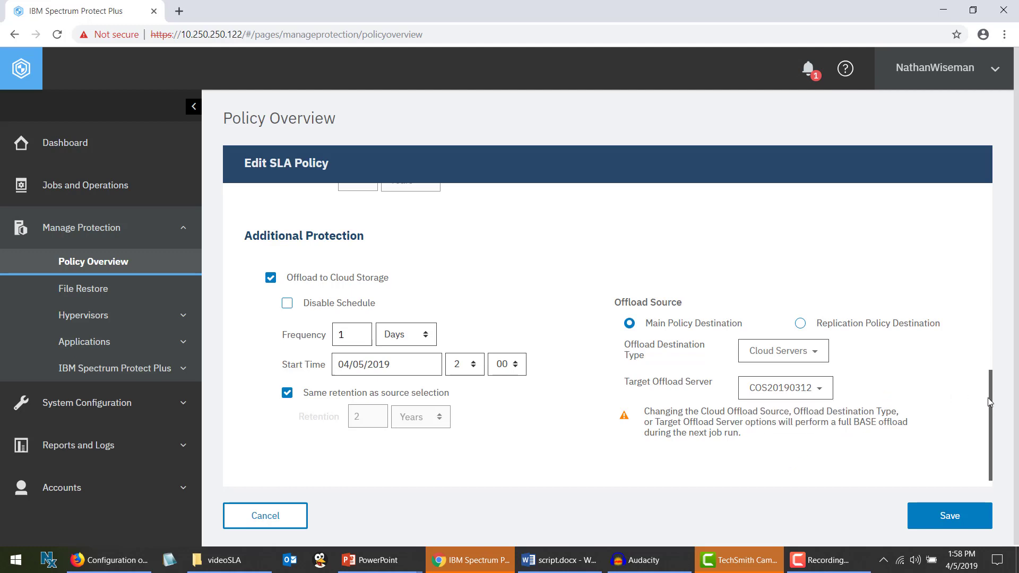
drag(989, 394, 960, 194)
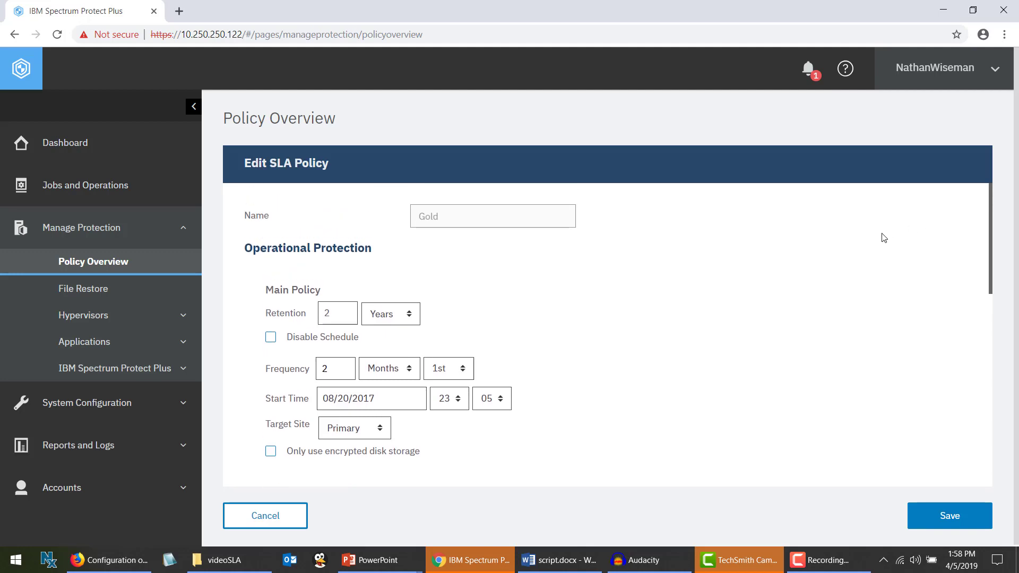
click(269, 516)
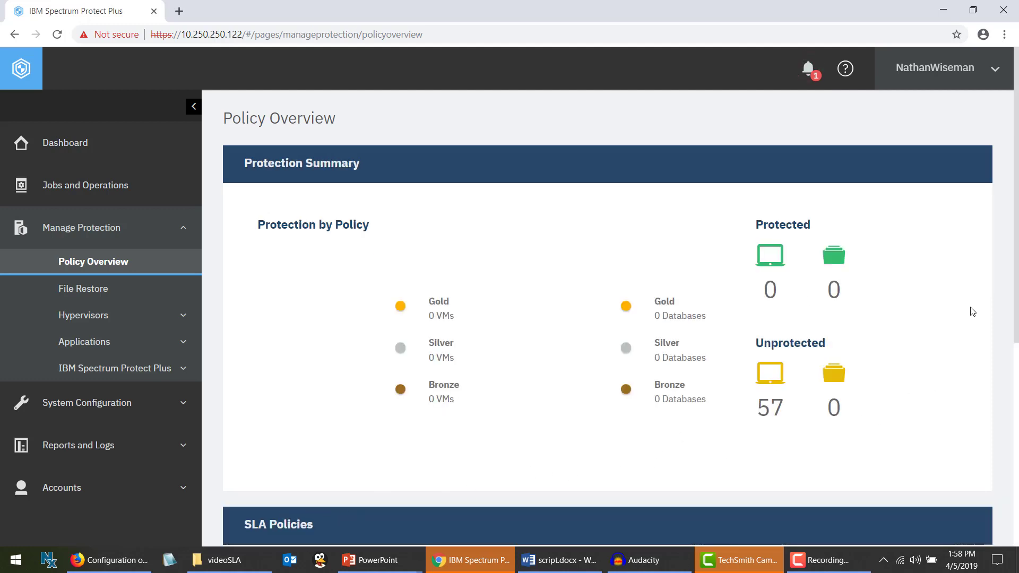
scroll(973, 311, down, 4)
scroll(1018, 499, down, 3)
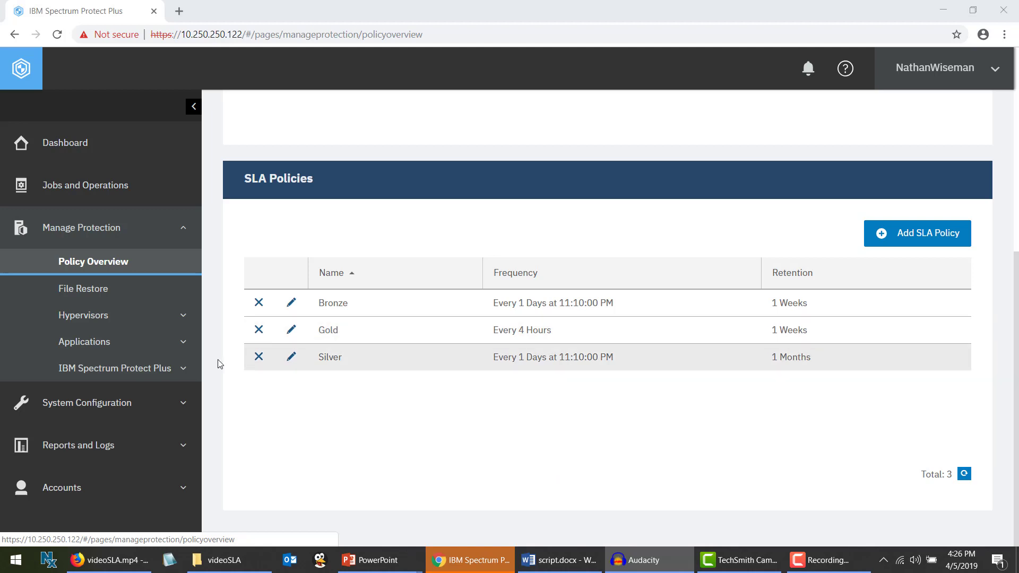
Expand the Hypervisors and Applications groups under Manage Protection to view the supported workload types
click(135, 329)
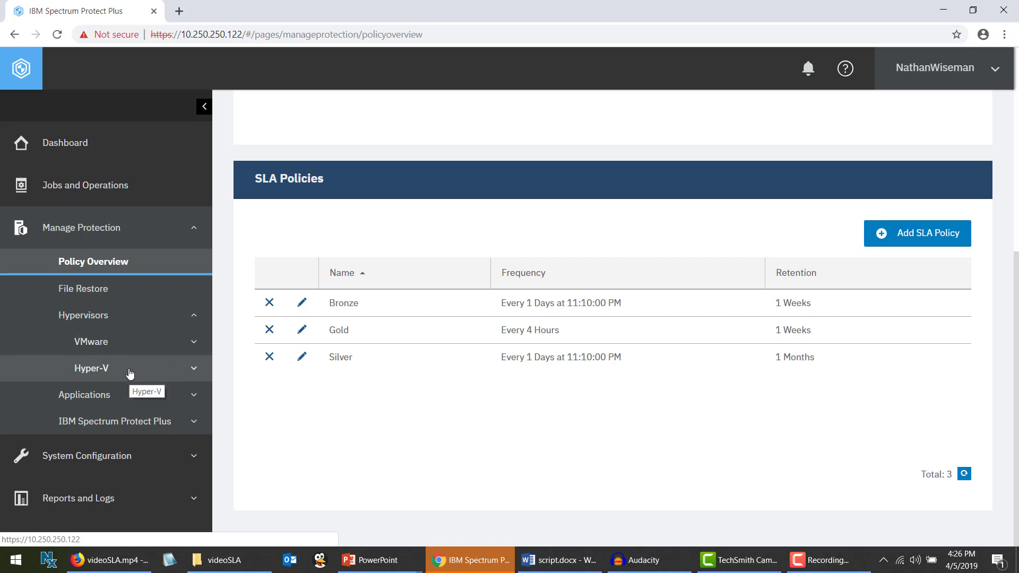
click(157, 400)
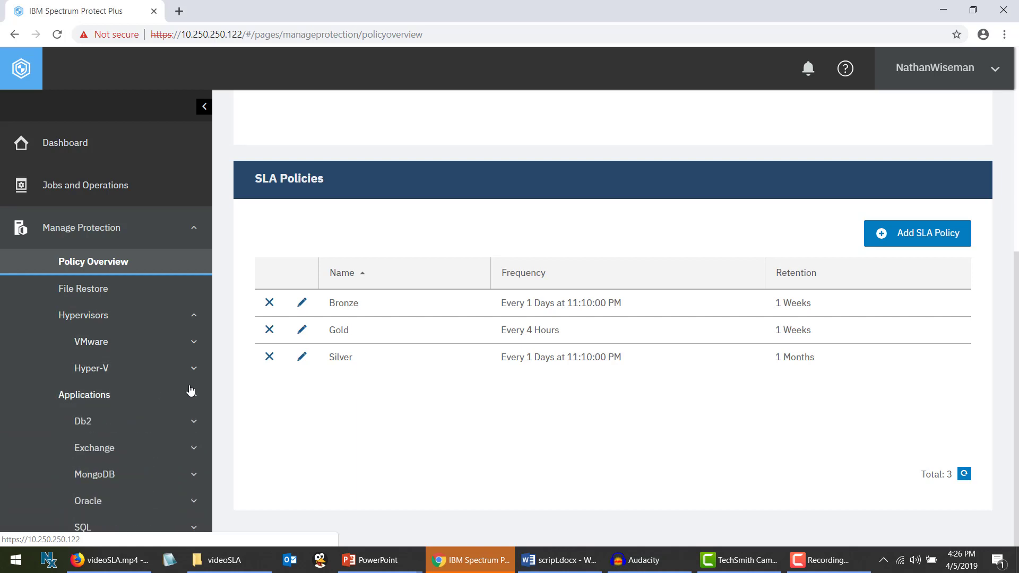
drag(211, 386, 201, 471)
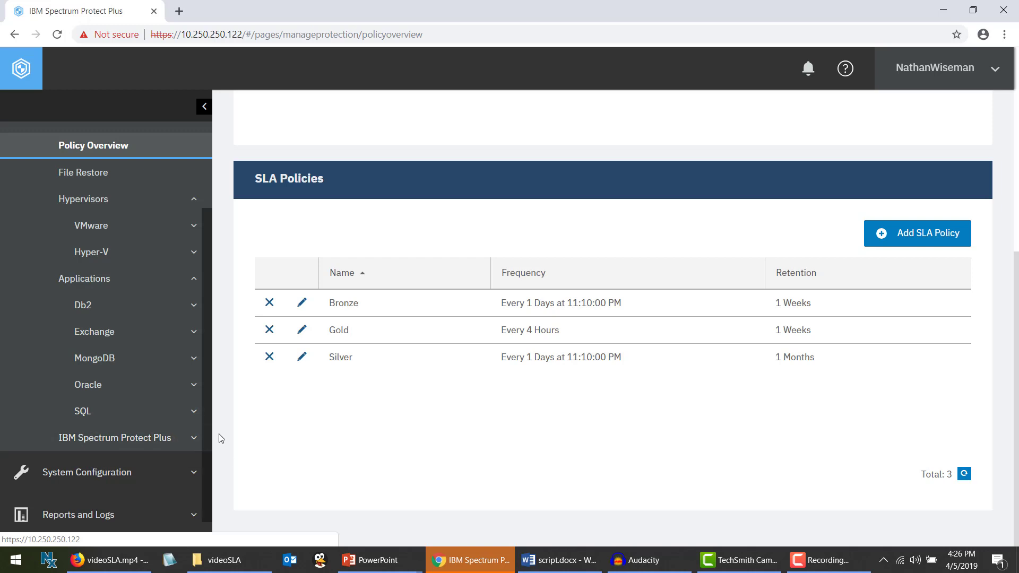
scroll(205, 382, up, 2)
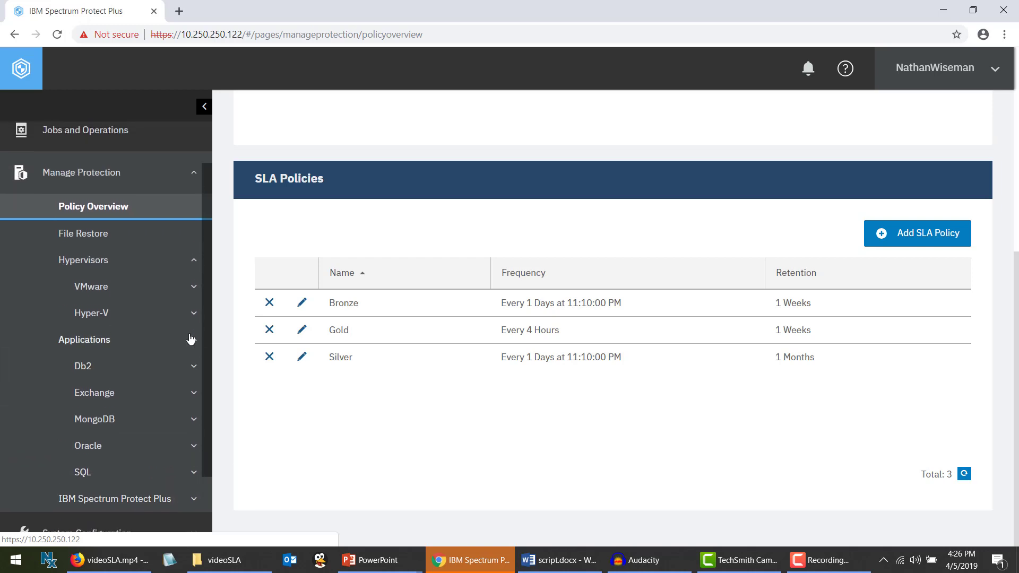
Expand the VMware, Hyper-V, Exchange and IBM Spectrum Protect Plus entries to view their Backup and Restore pages
click(195, 290)
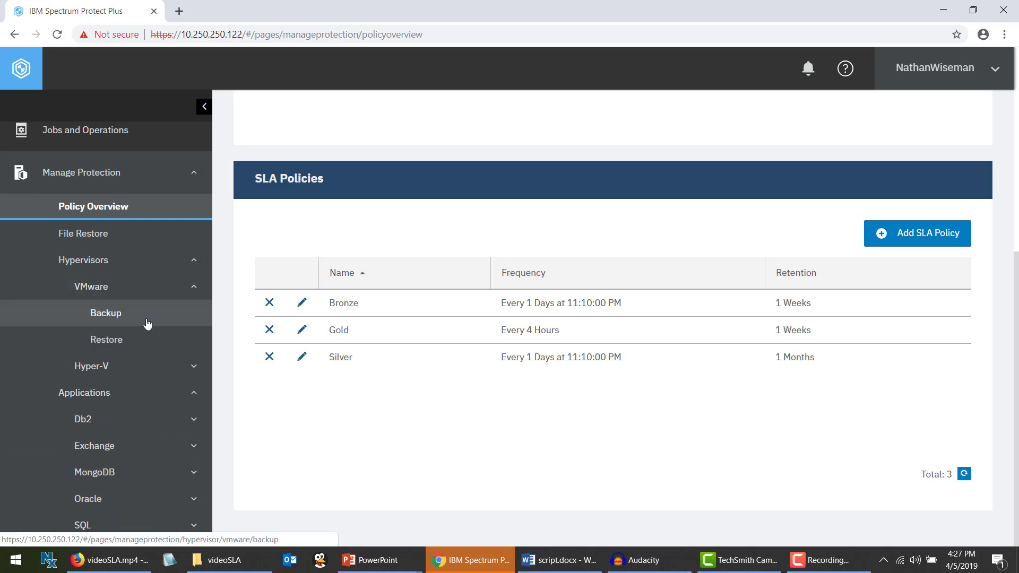
click(194, 370)
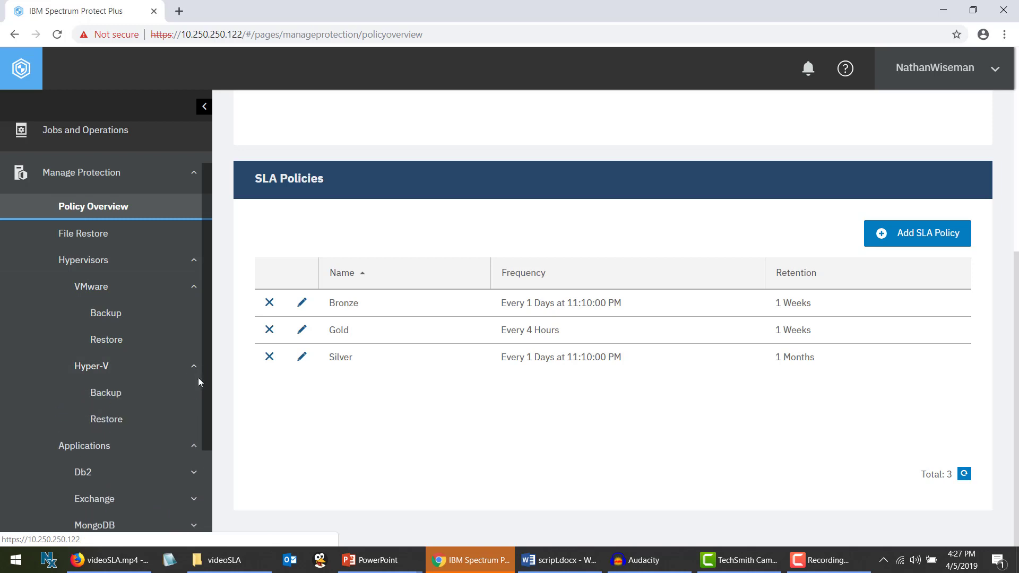
click(194, 501)
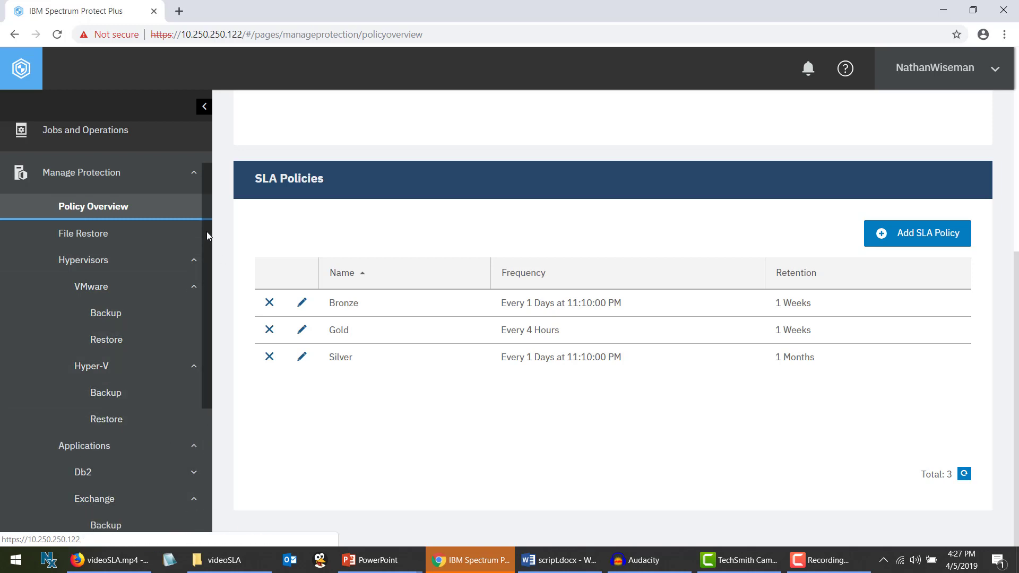
drag(206, 232, 220, 344)
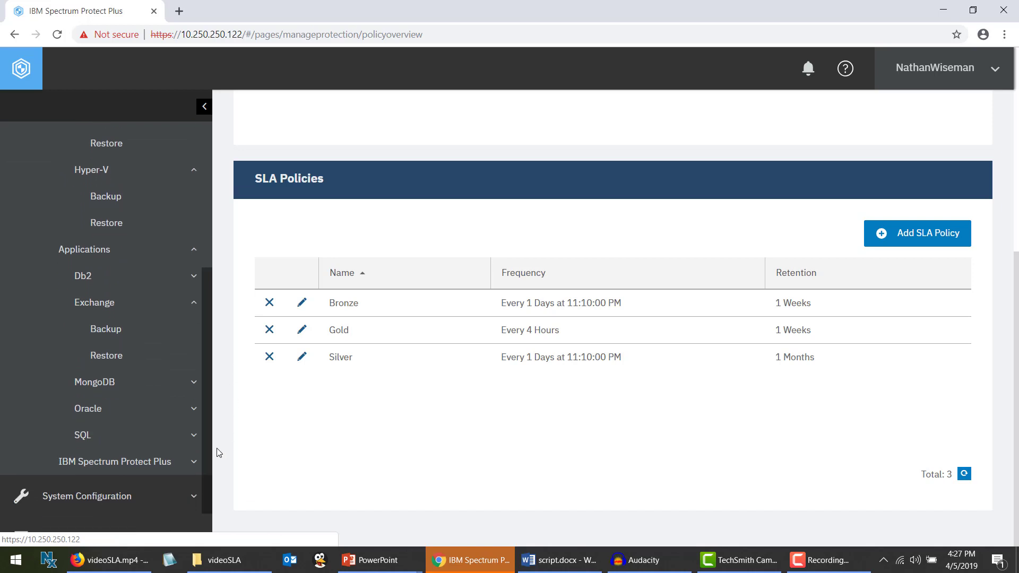
click(193, 462)
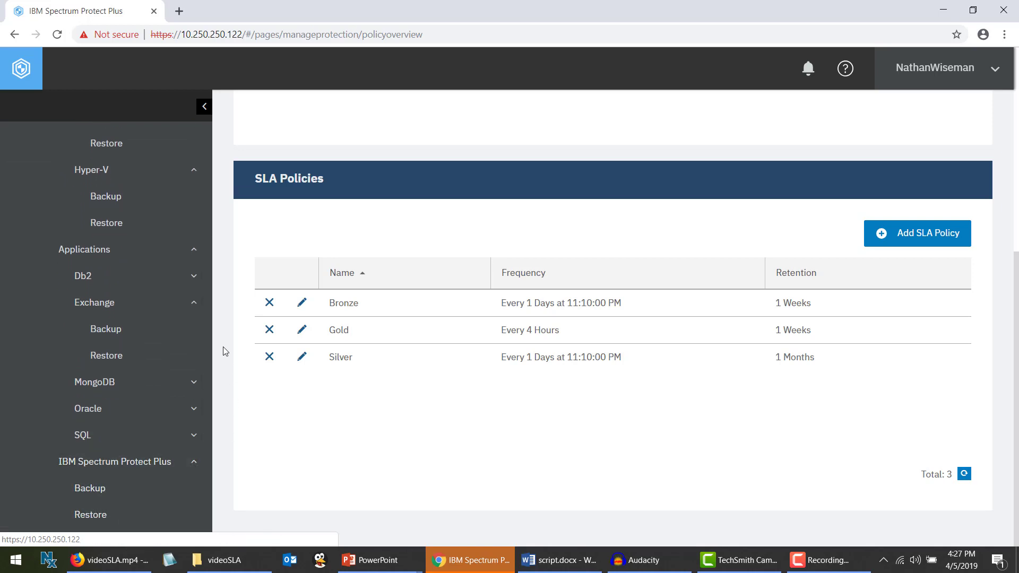
drag(203, 302, 195, 172)
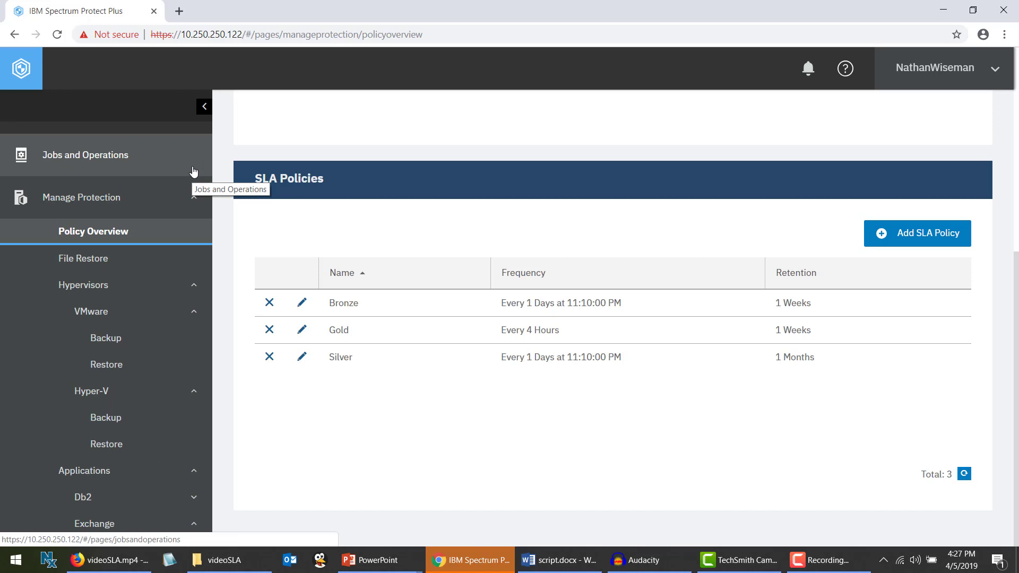
Open VMware Backup and browse vCenter 10.250.250.12 through SPPLAB to the noyama_test folder
click(155, 341)
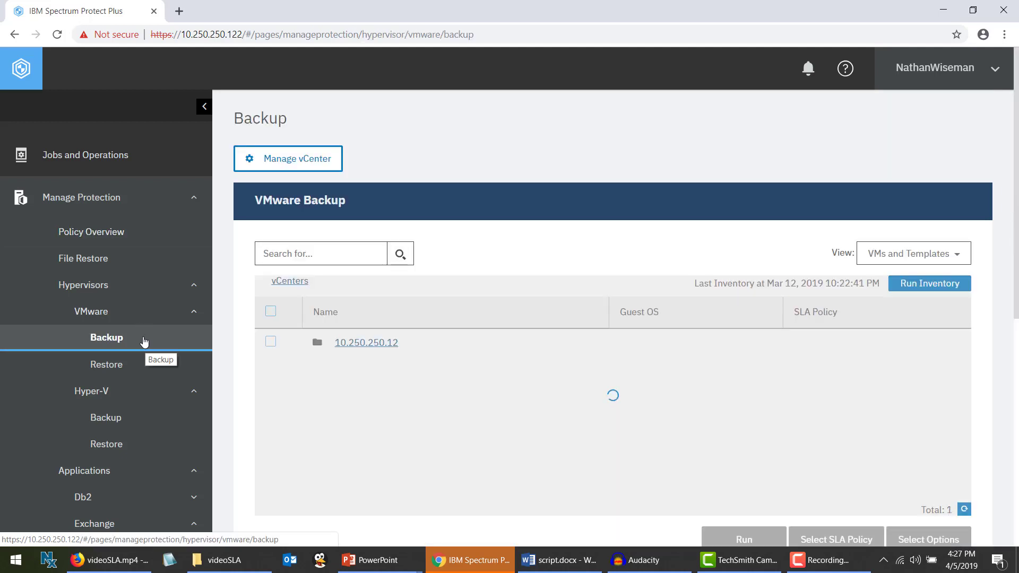
click(387, 345)
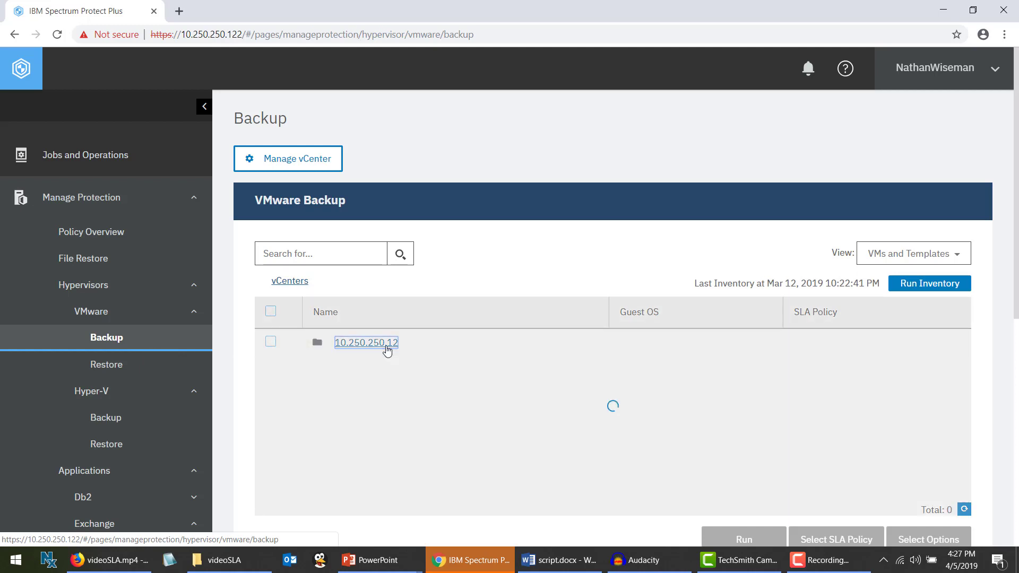
click(352, 348)
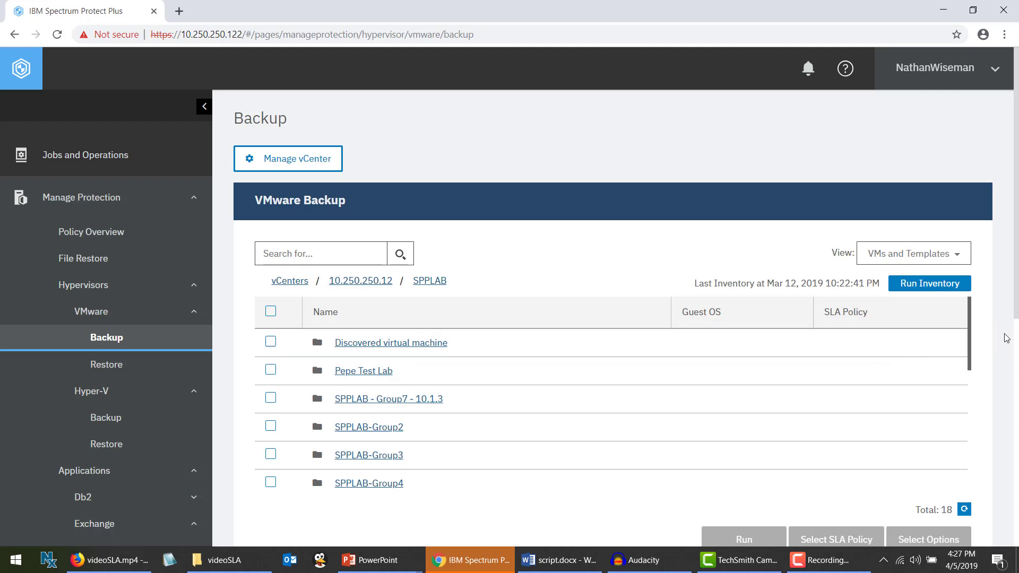
drag(971, 324, 967, 390)
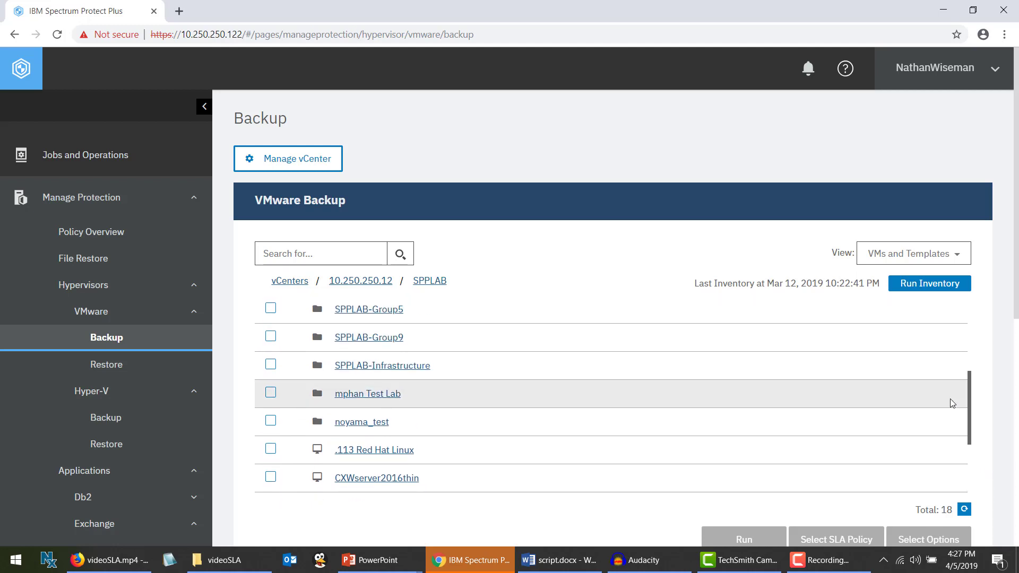
click(372, 422)
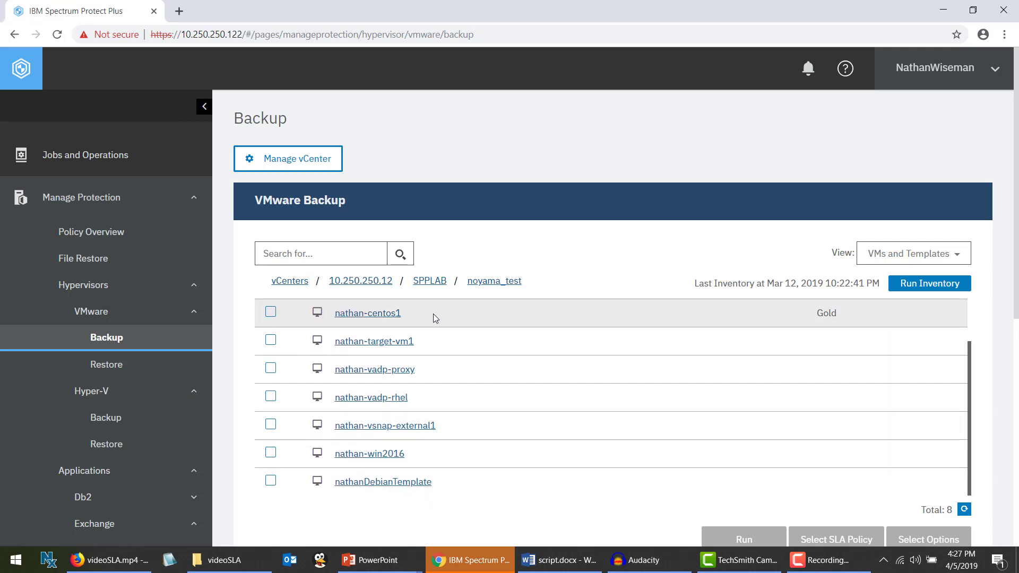
Select the nathan-centos1 virtual machine and save its SLA policy selection with Gold enabled
click(270, 313)
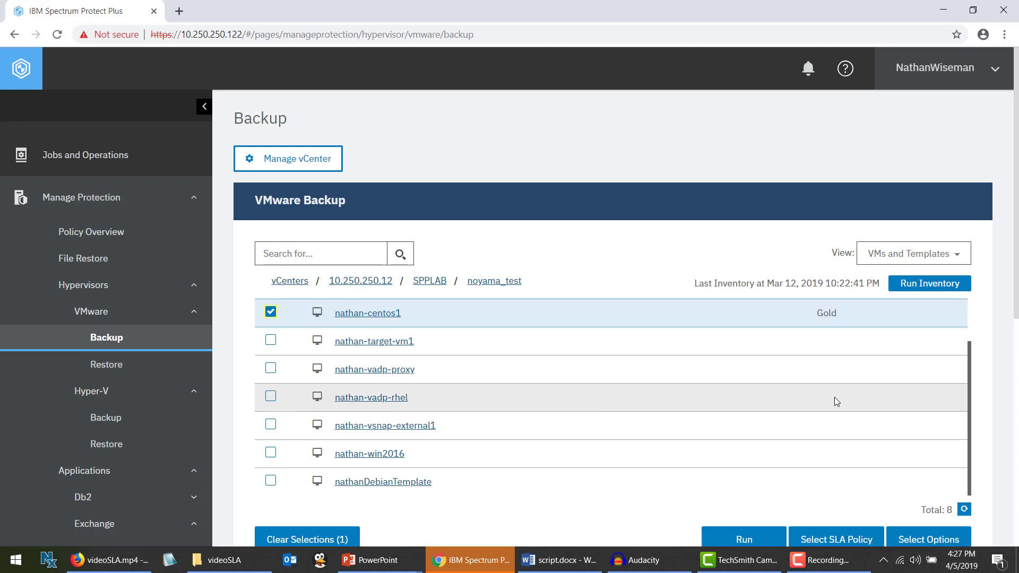
click(822, 540)
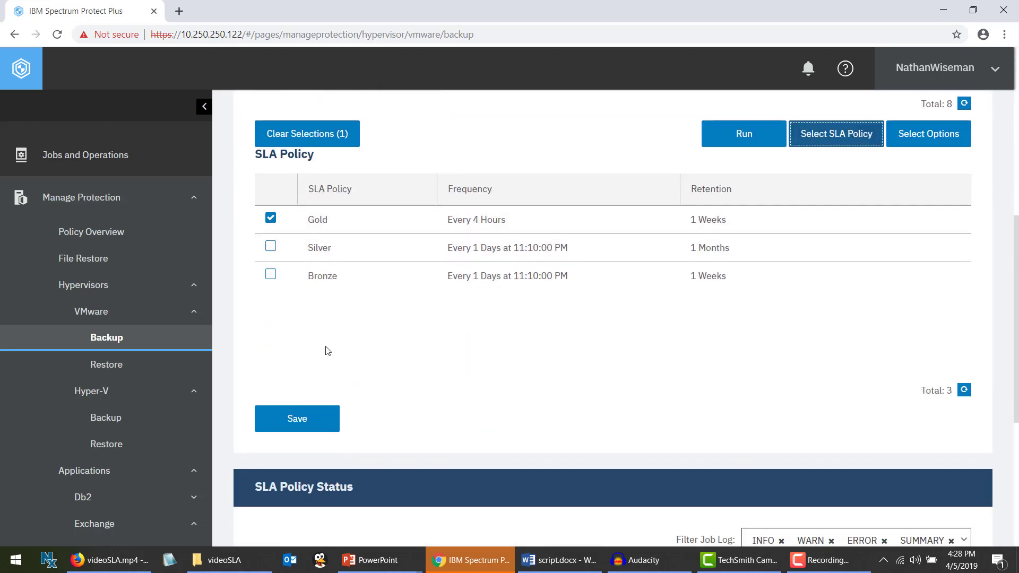
click(321, 419)
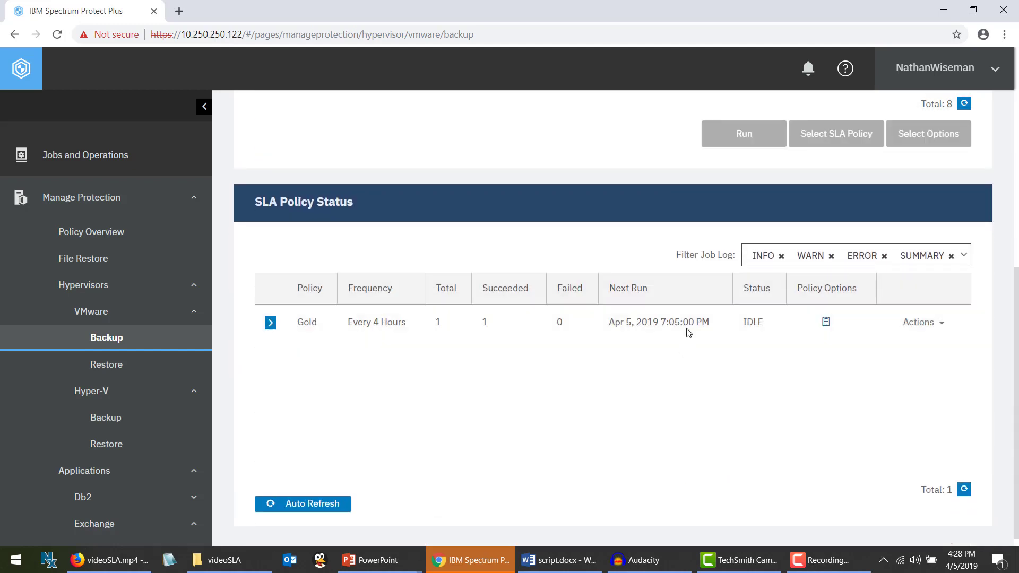
Return to the virtual machine list, check its SLA Policy column, and open nathan-win2016 to show its disks
scroll(1008, 255, up, 2)
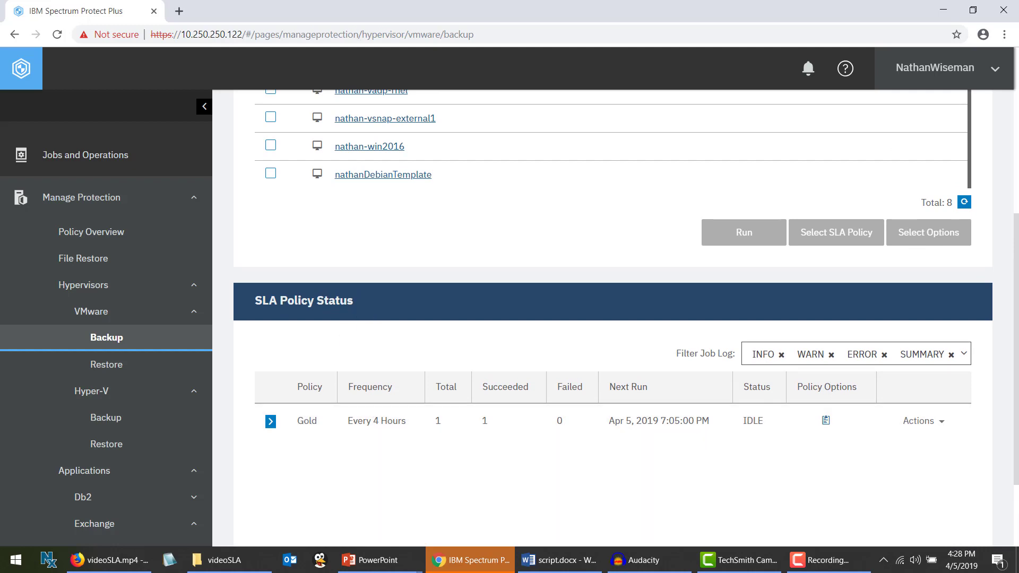
scroll(1017, 300, up, 4)
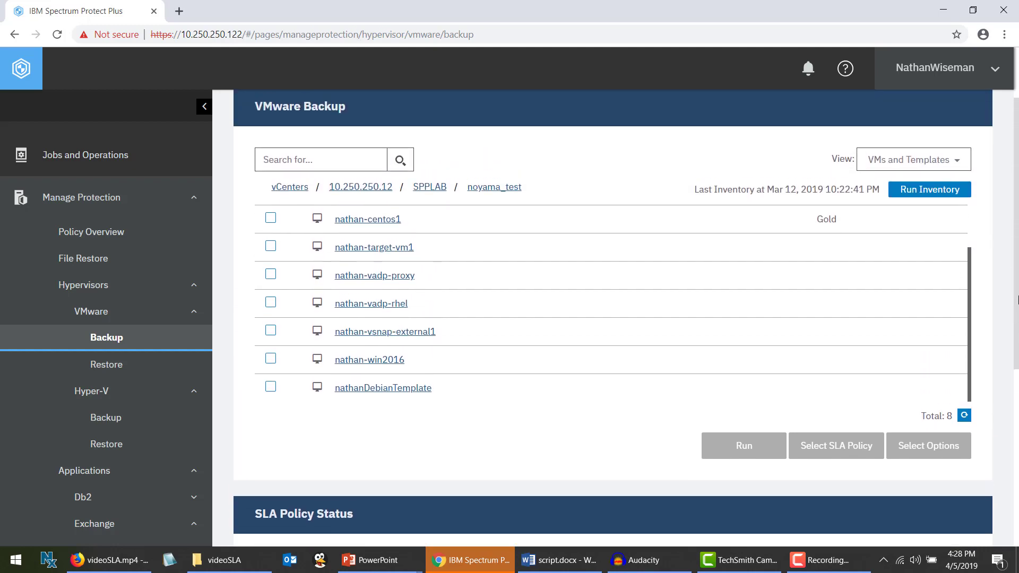
scroll(1017, 300, up, 1)
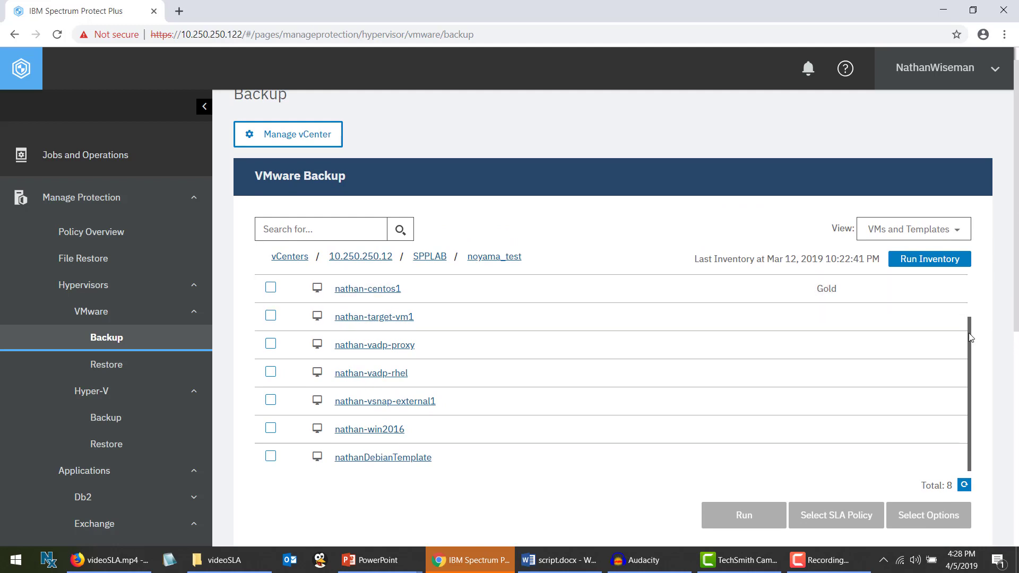
scroll(959, 319, up, 1)
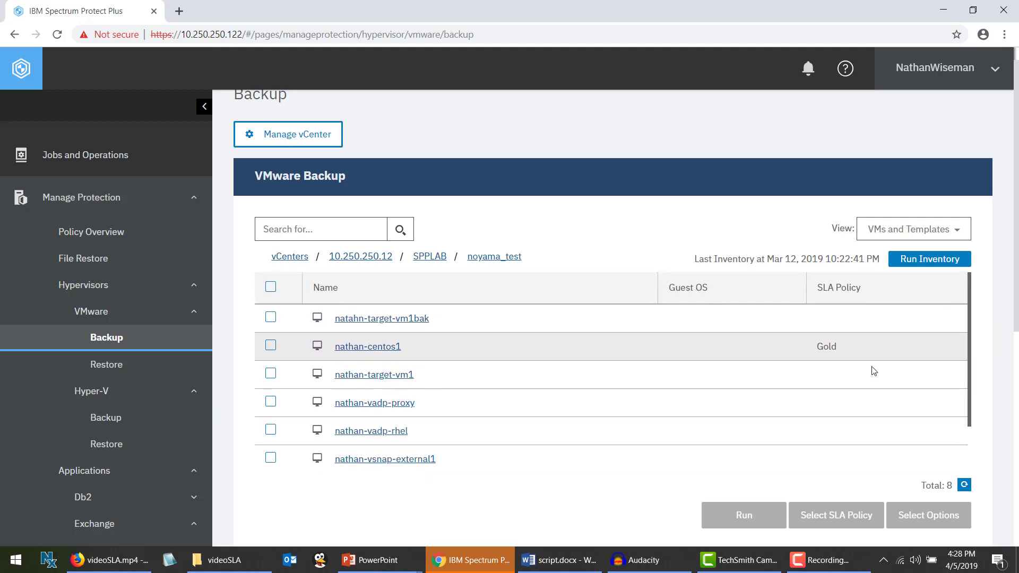
scroll(975, 360, down, 1)
scroll(975, 360, down, 2)
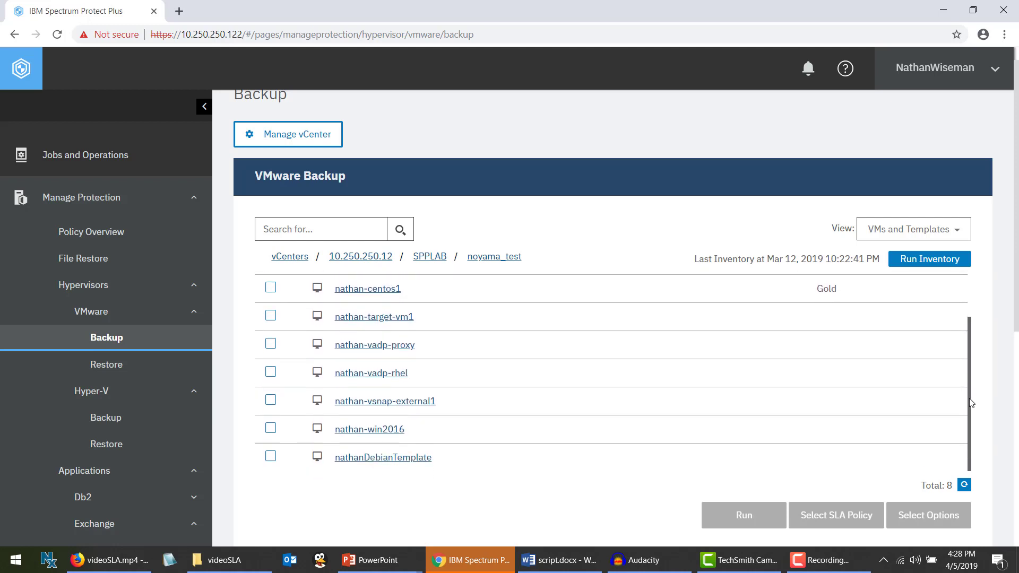
click(348, 435)
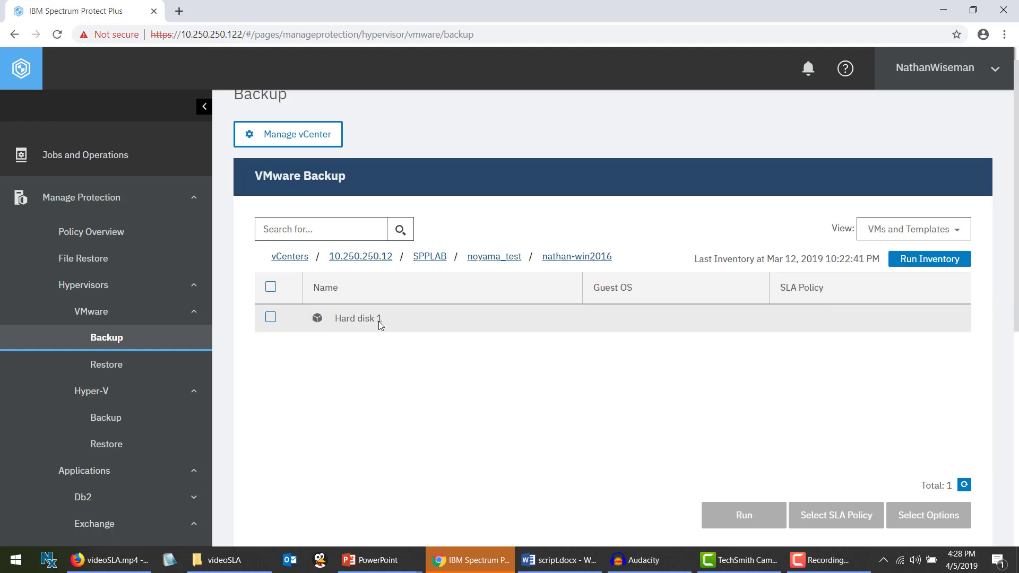
Assign the Gold SLA policy to Hard disk 1 of nathan-win2016 and save the selection
click(271, 317)
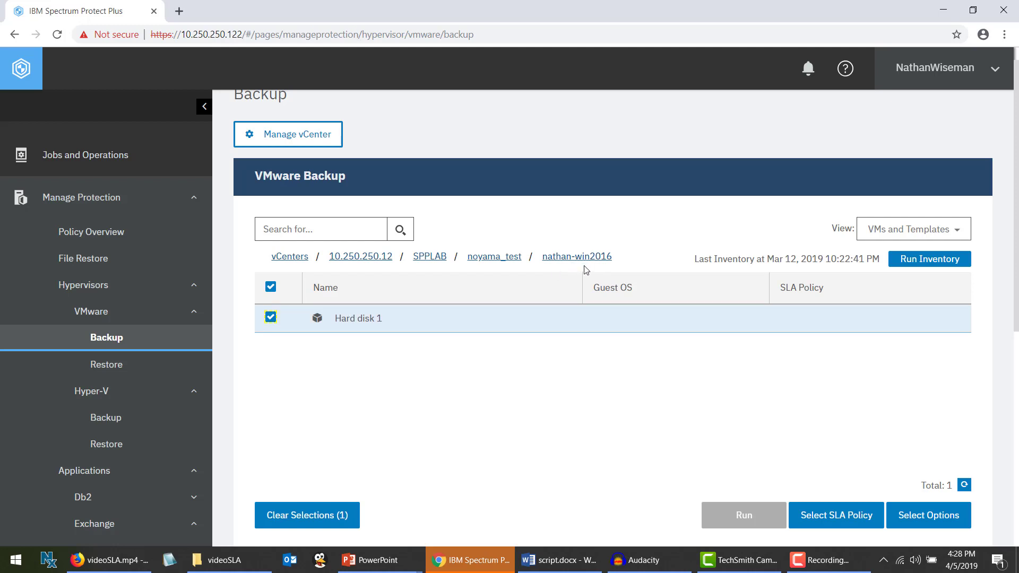
click(841, 514)
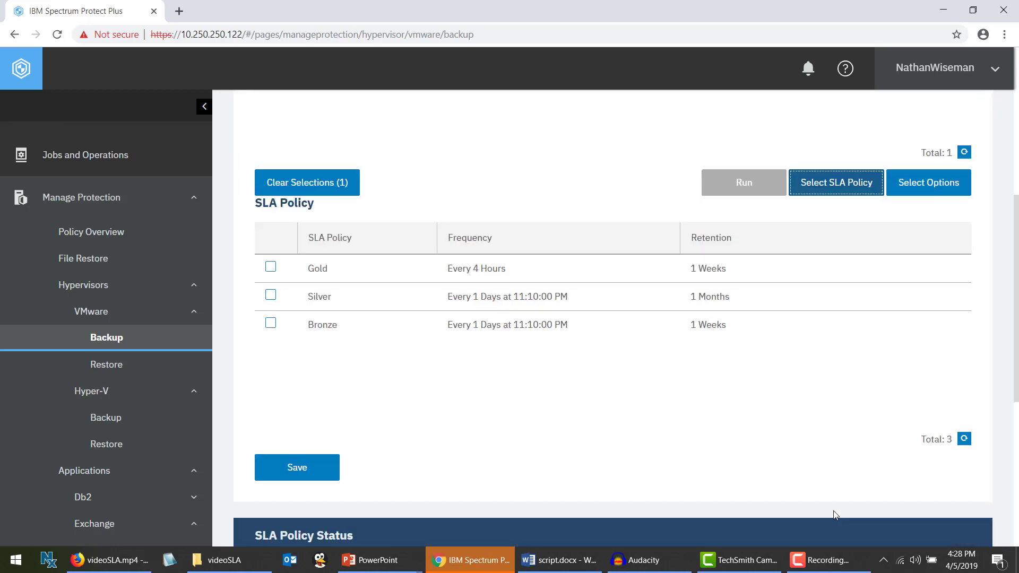
click(271, 218)
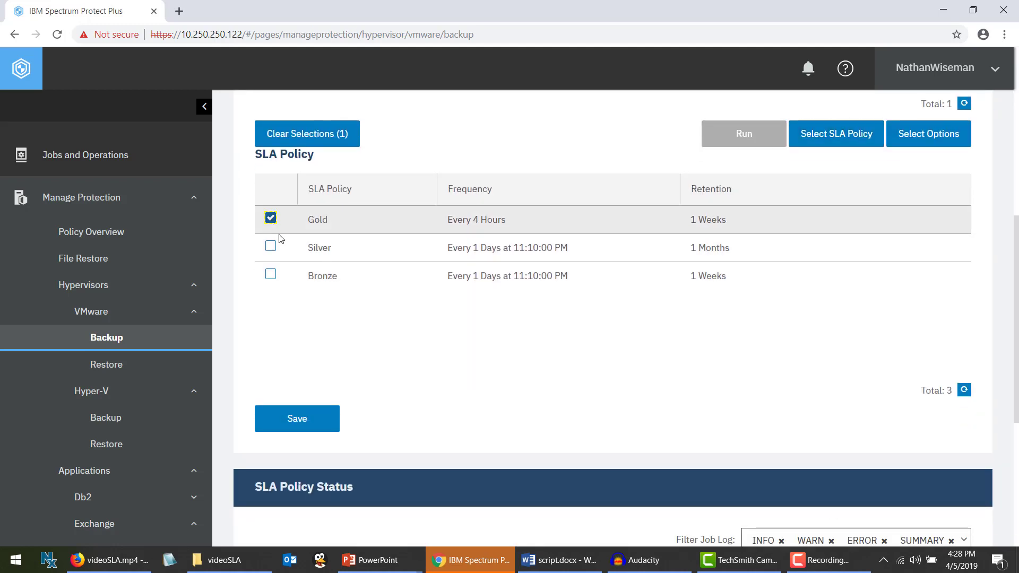
click(323, 429)
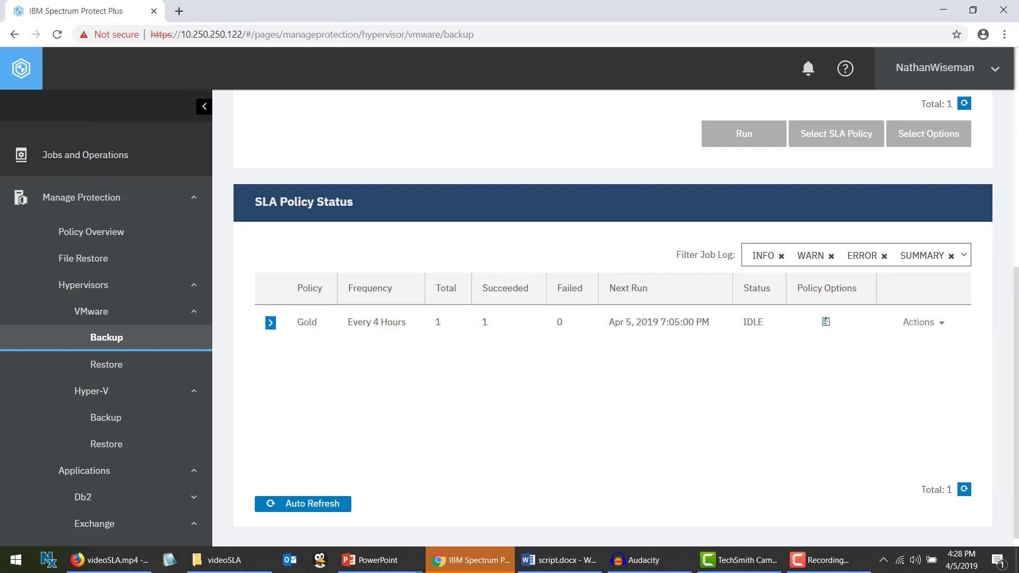
Check the SLA policy on Hard disk 1 and return to the virtual machines in the noyama_test folder
scroll(1018, 310, up, 8)
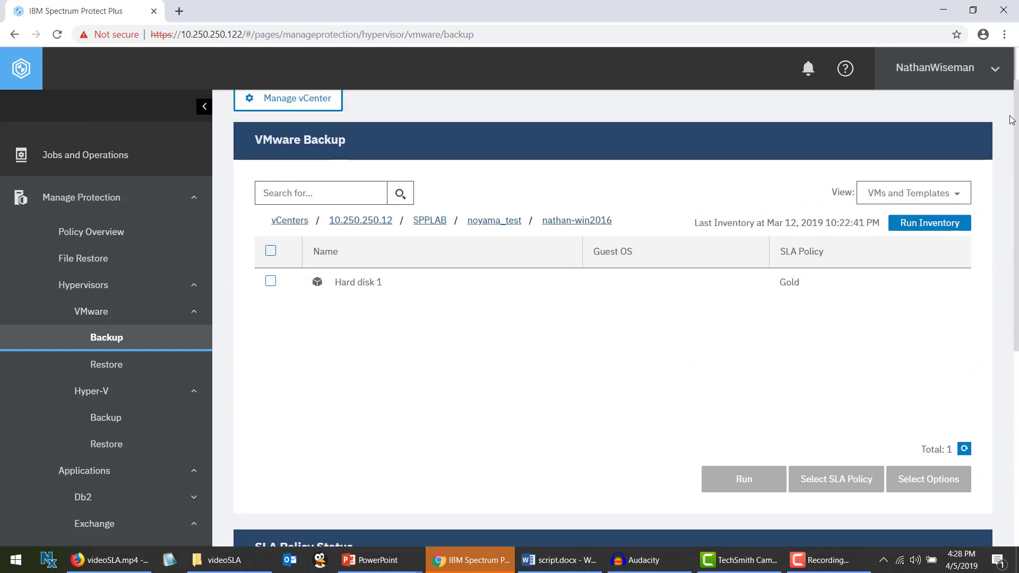
click(482, 282)
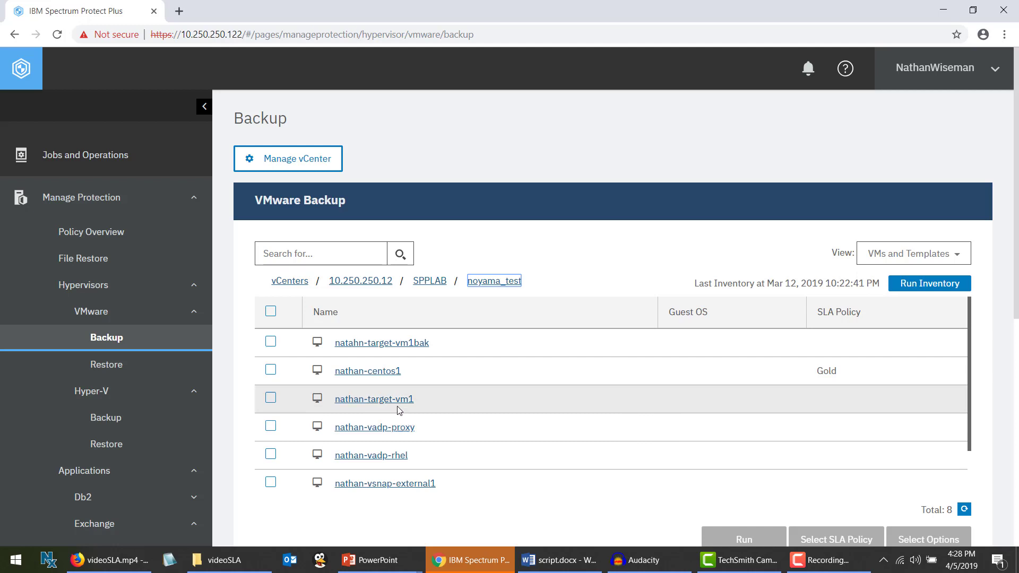
drag(972, 350, 973, 394)
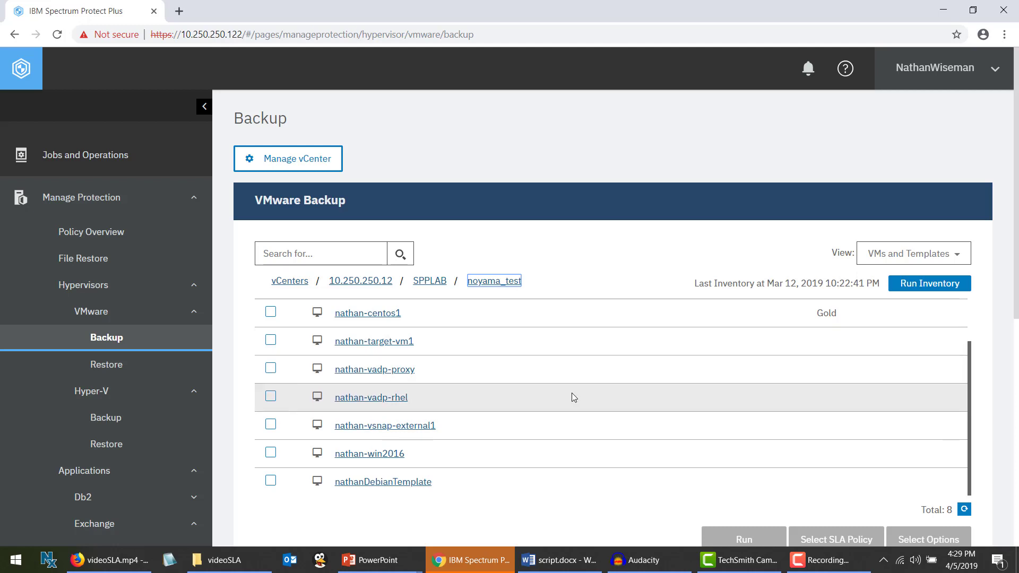
Assign only the Silver SLA policy to the nathan-target-vm1 virtual machine and save the selection
click(268, 343)
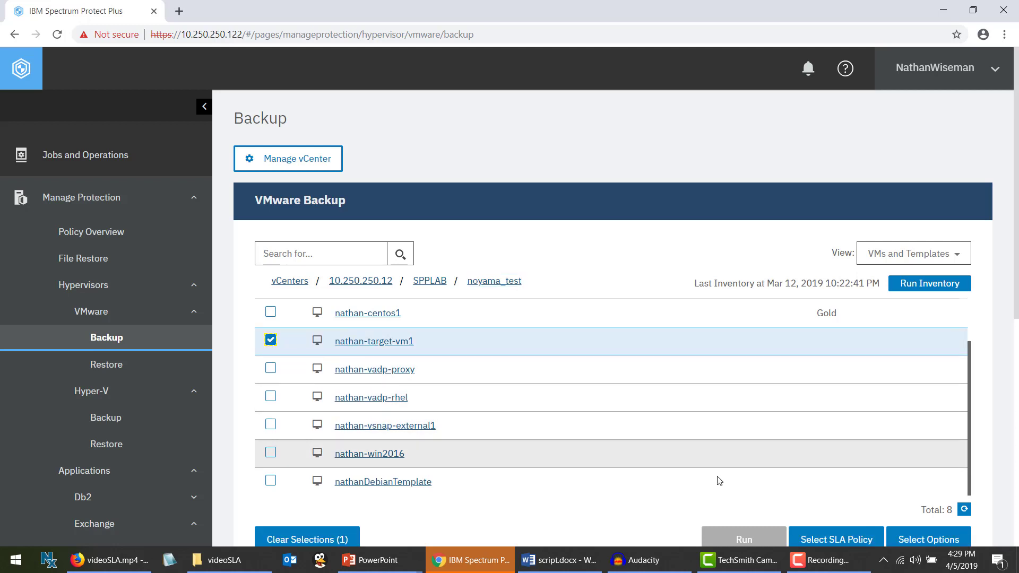
click(821, 539)
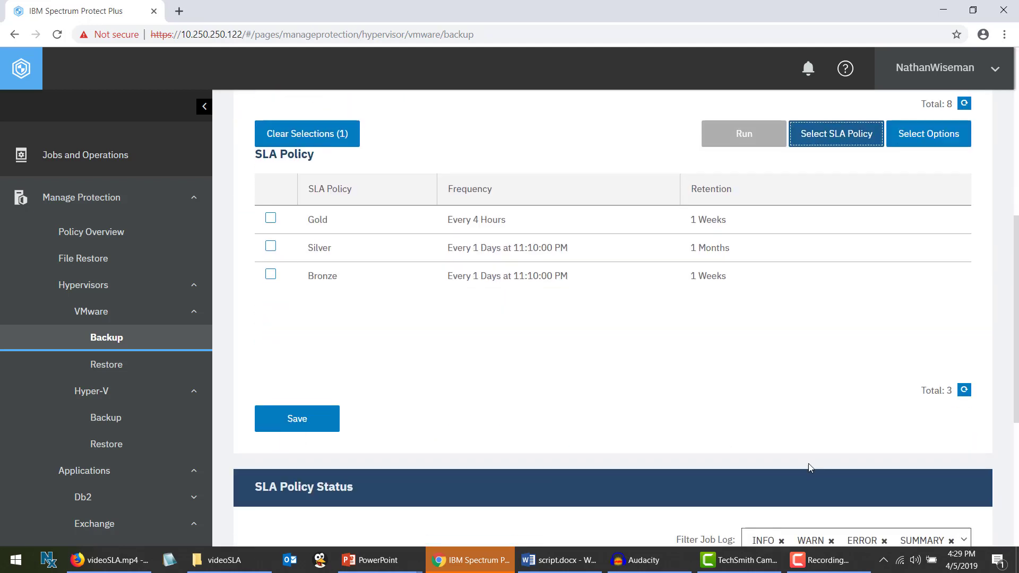
click(270, 246)
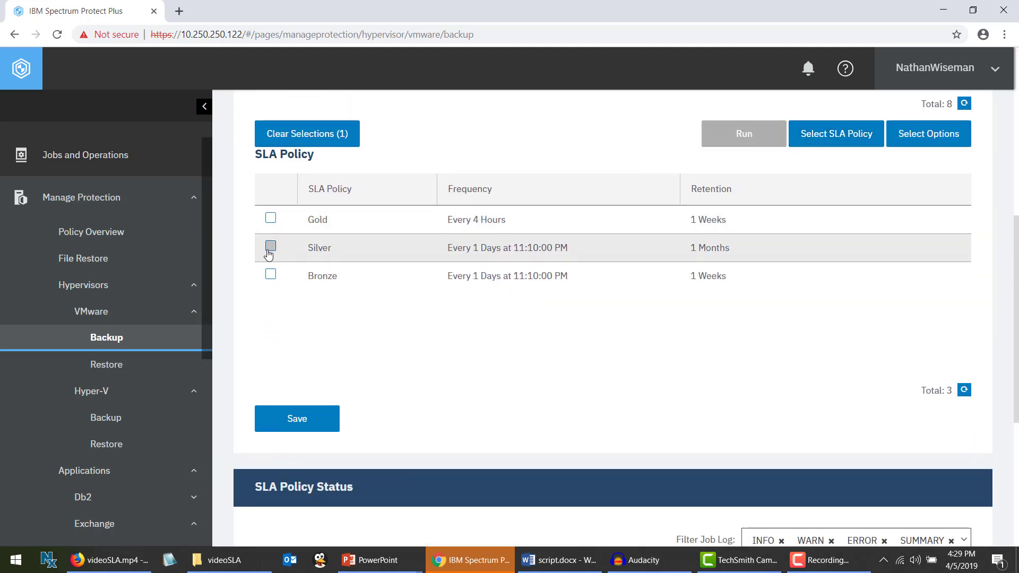
click(271, 220)
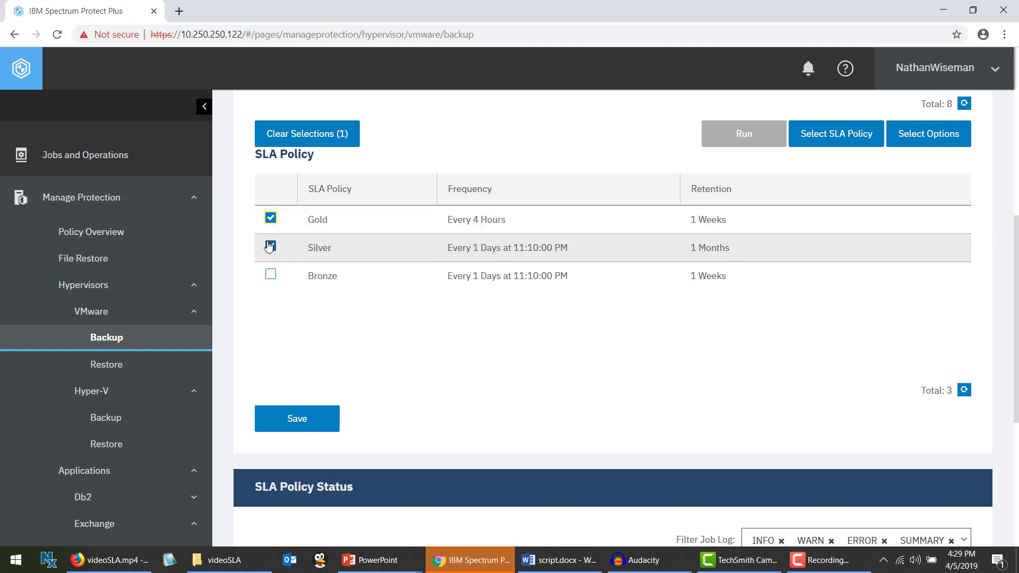
scroll(1006, 165, up, 5)
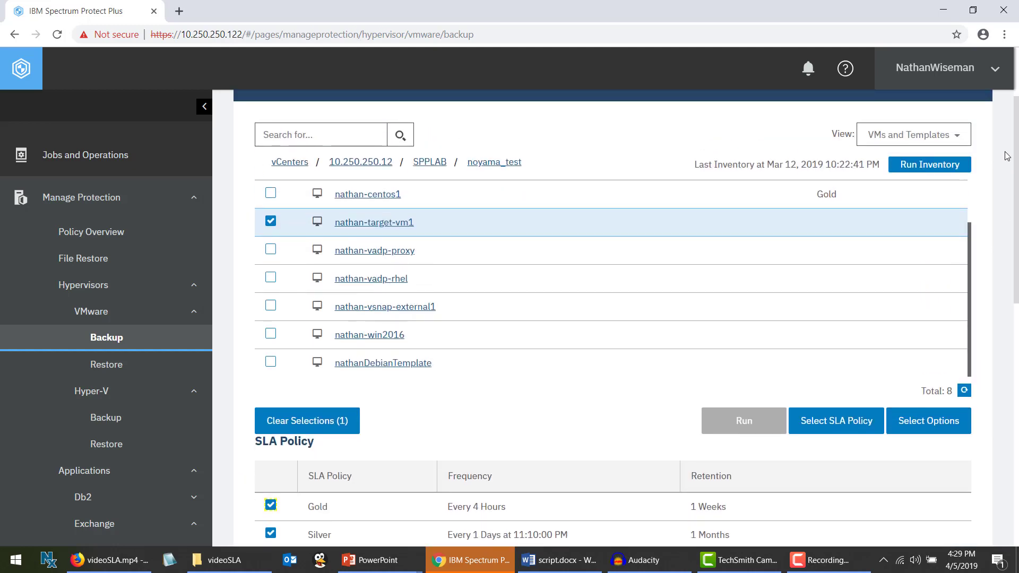
scroll(1010, 184, down, 1)
scroll(1010, 187, down, 3)
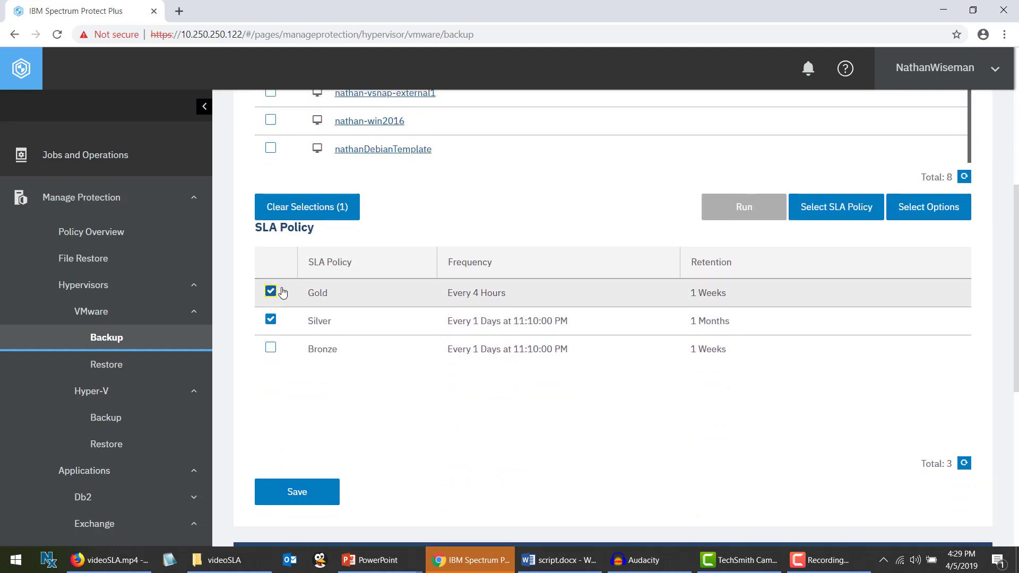
click(271, 291)
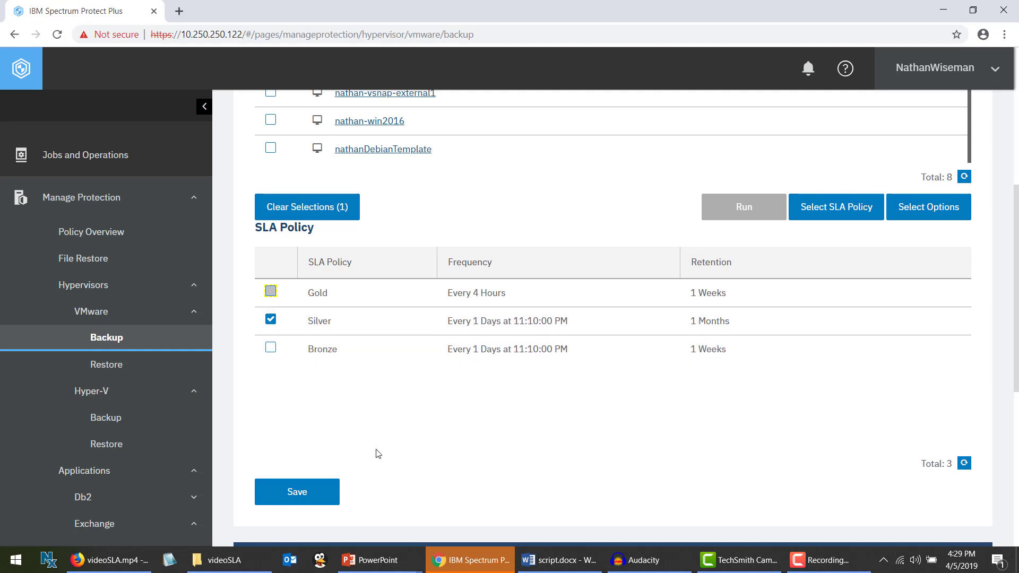
click(313, 490)
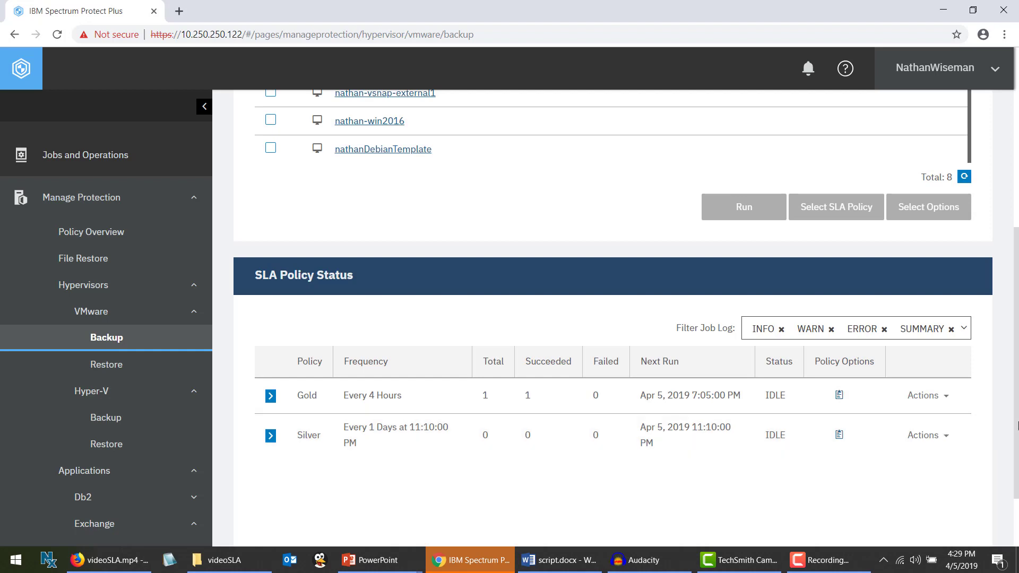
Check the SLA policy listed for nathan-target-vm1 in the virtual machine list
drag(1018, 425, 1018, 286)
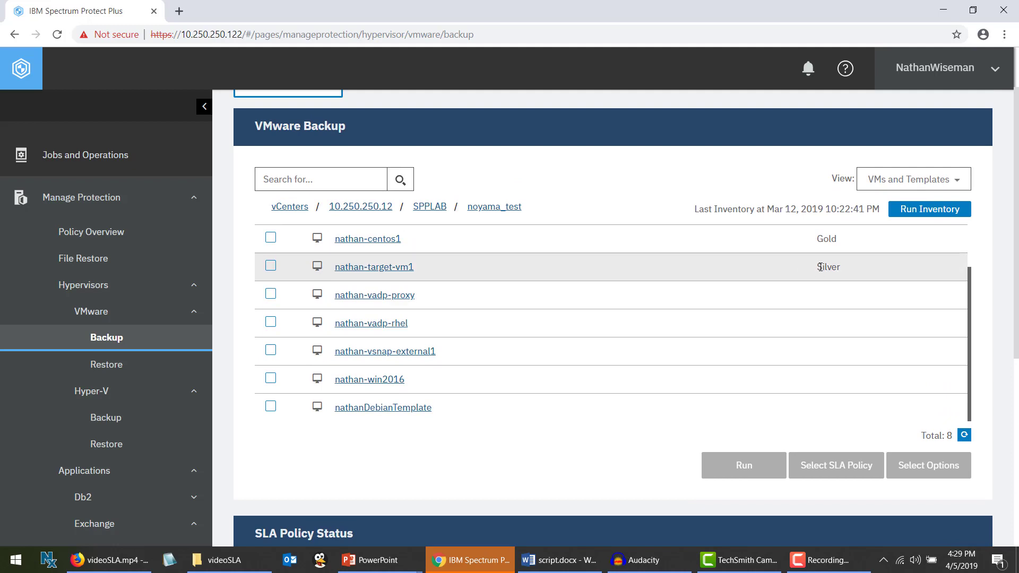
drag(837, 267, 850, 266)
click(861, 269)
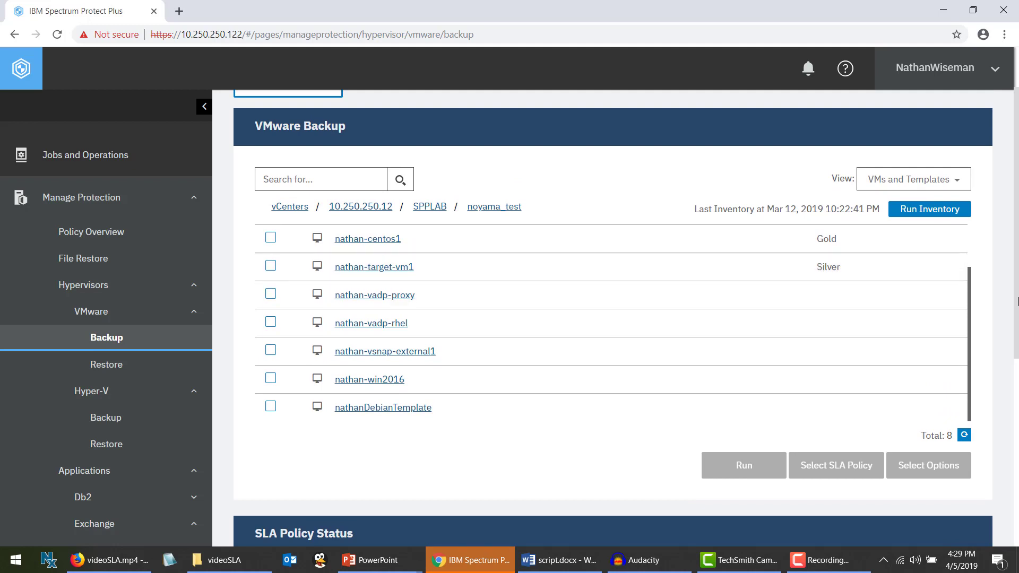
Start the Gold policy's backup job from the SLA Policy Status list and check which actions it offers while running
drag(1018, 311, 1018, 469)
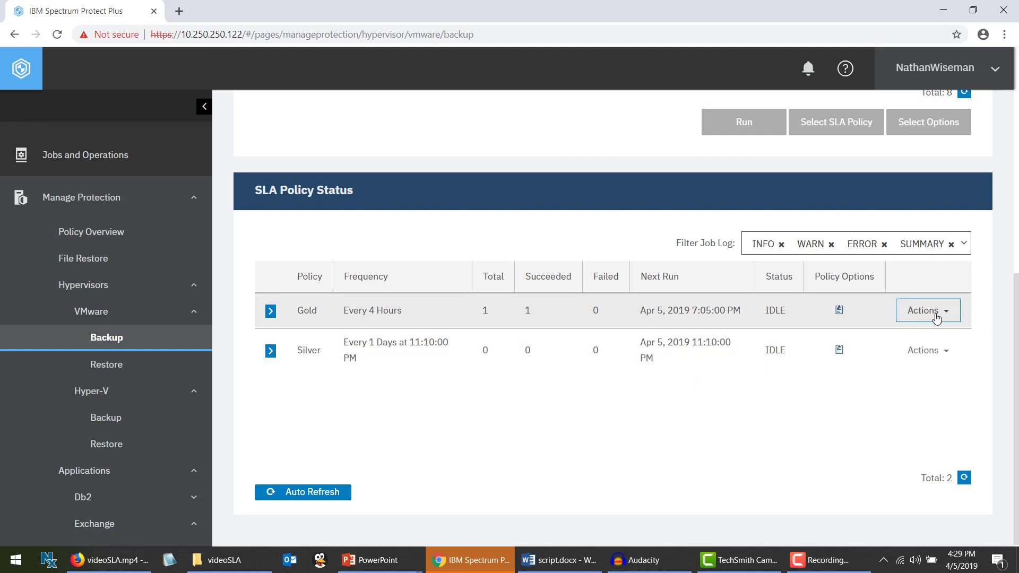
click(939, 317)
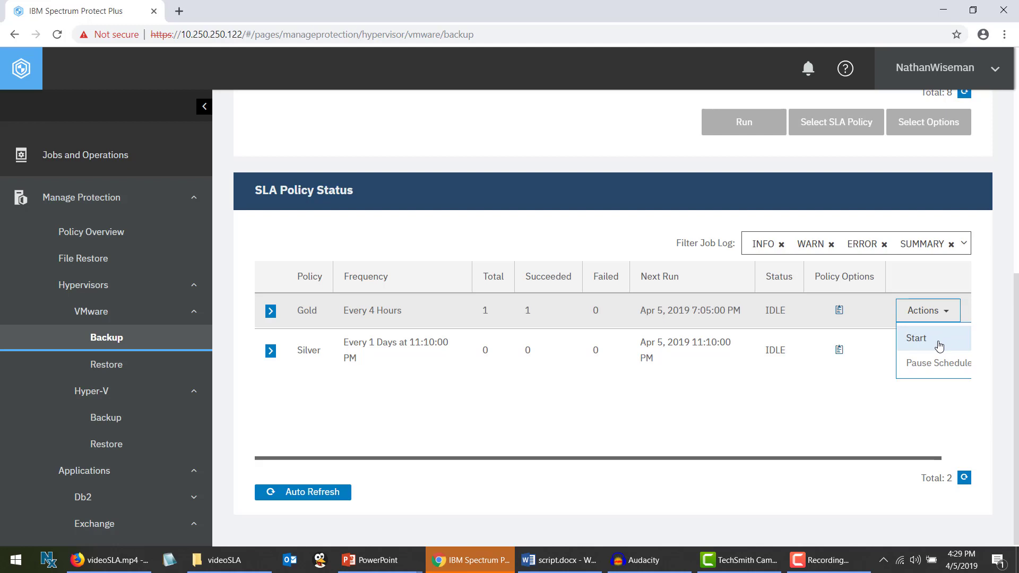
click(940, 346)
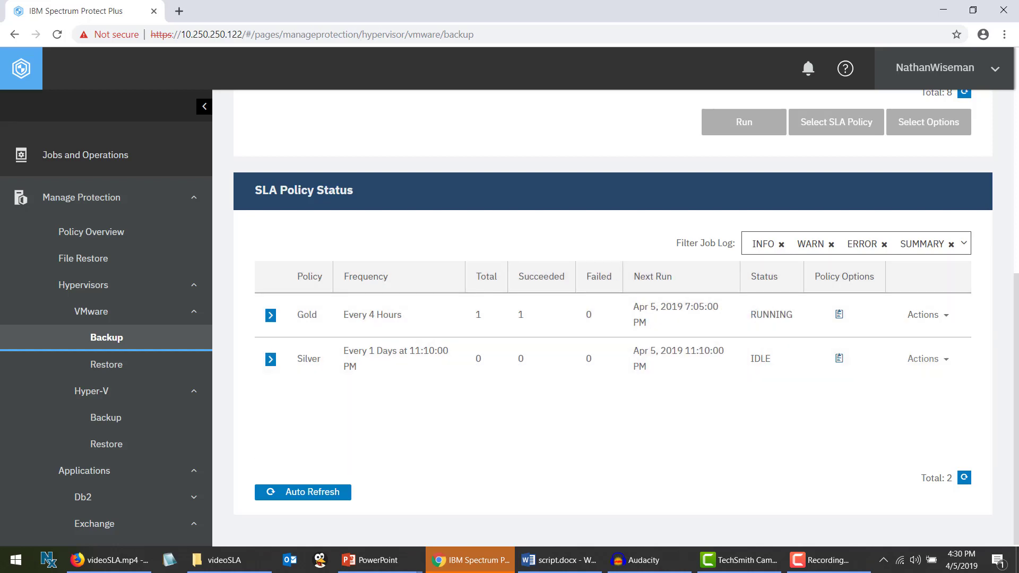
click(944, 316)
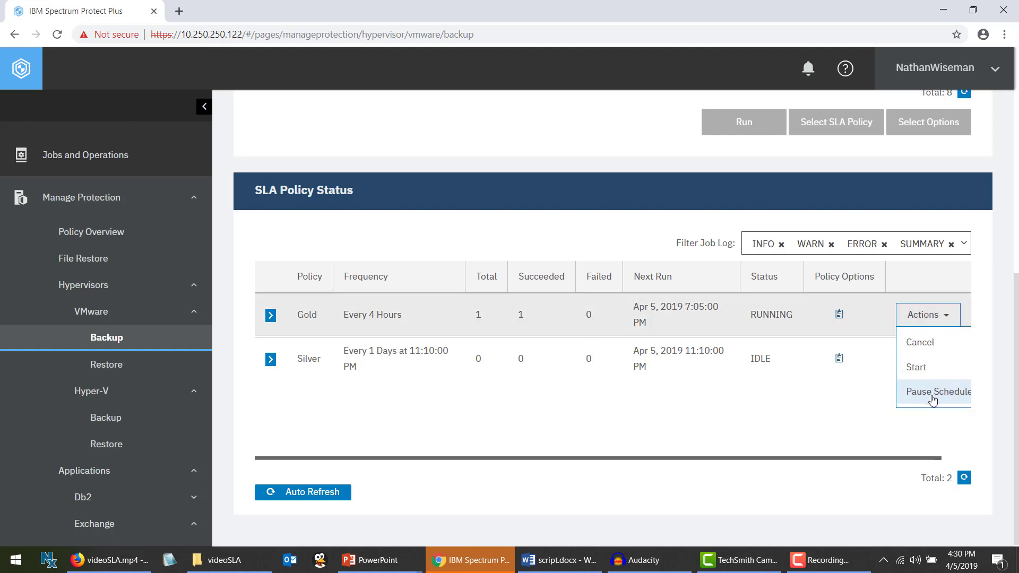
click(776, 454)
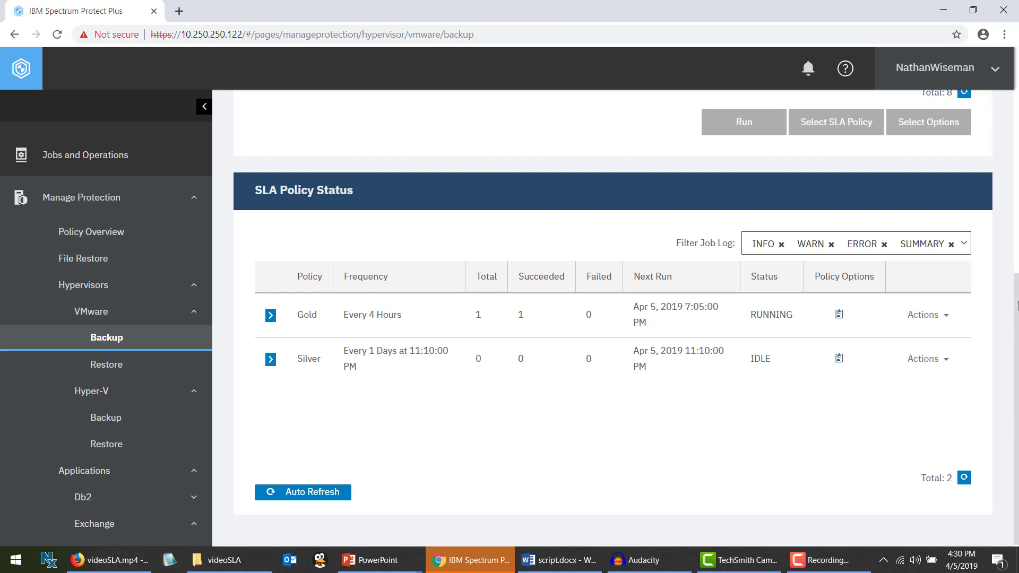
Go to Jobs and Operations and review the running jobs and the job history with the vmware_Gold job log
drag(1018, 306, 1016, 56)
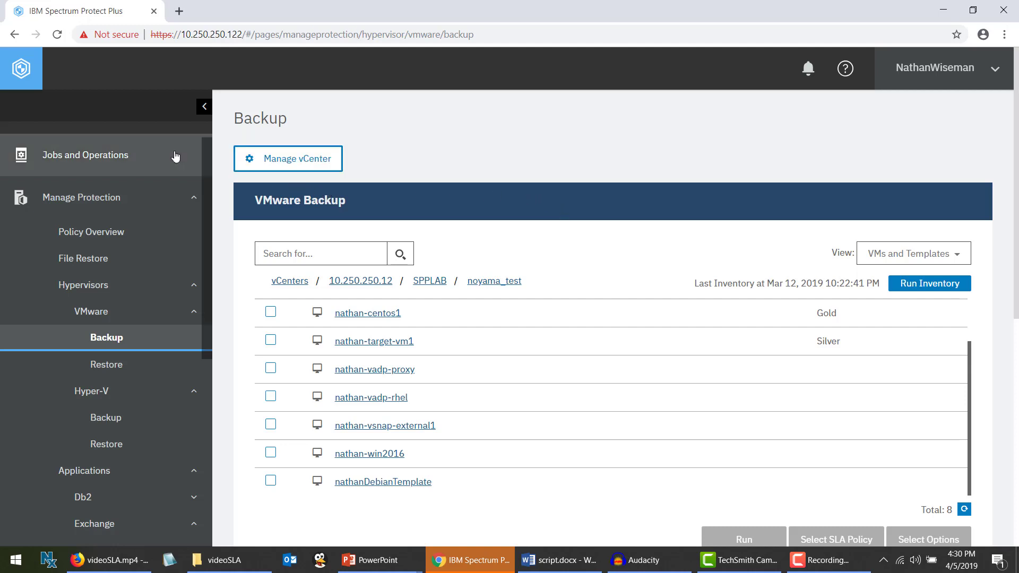
click(82, 165)
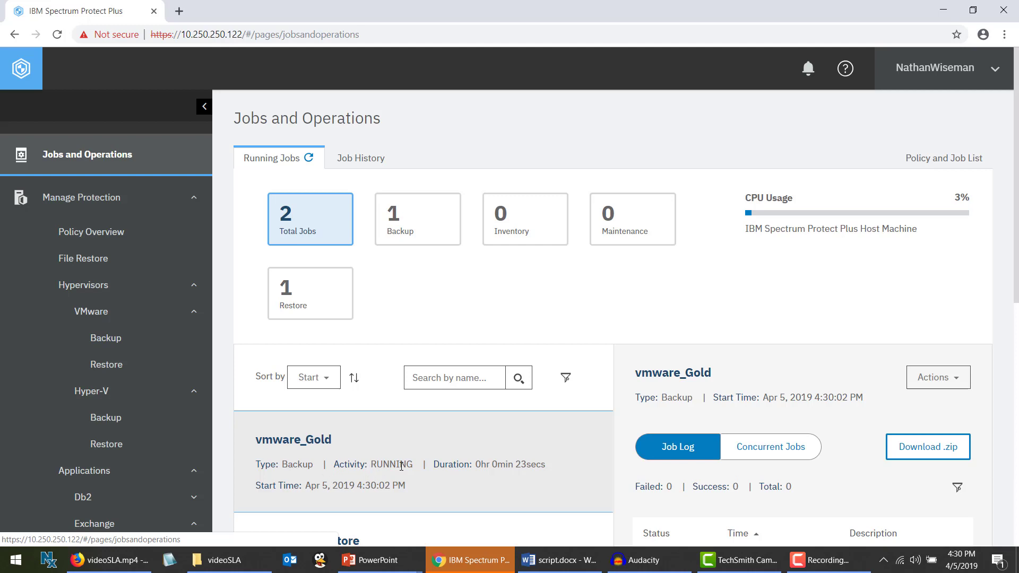
click(364, 158)
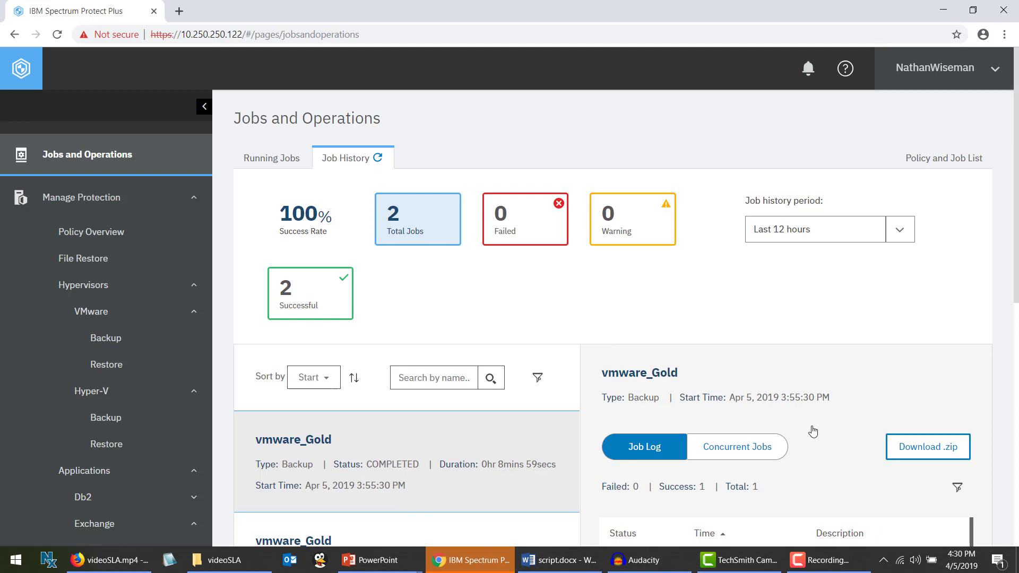
scroll(582, 381, down, 3)
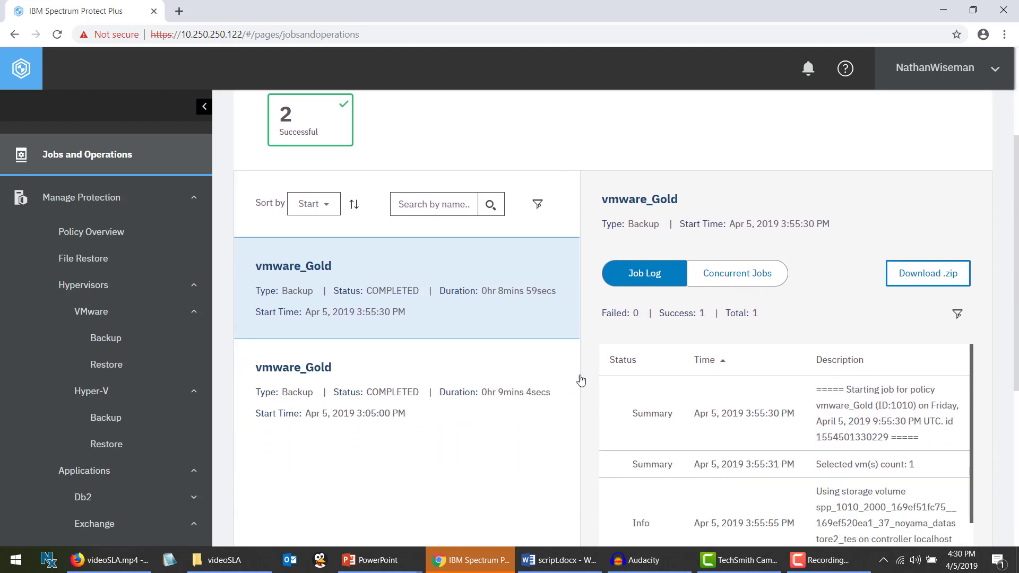
scroll(611, 297, up, 3)
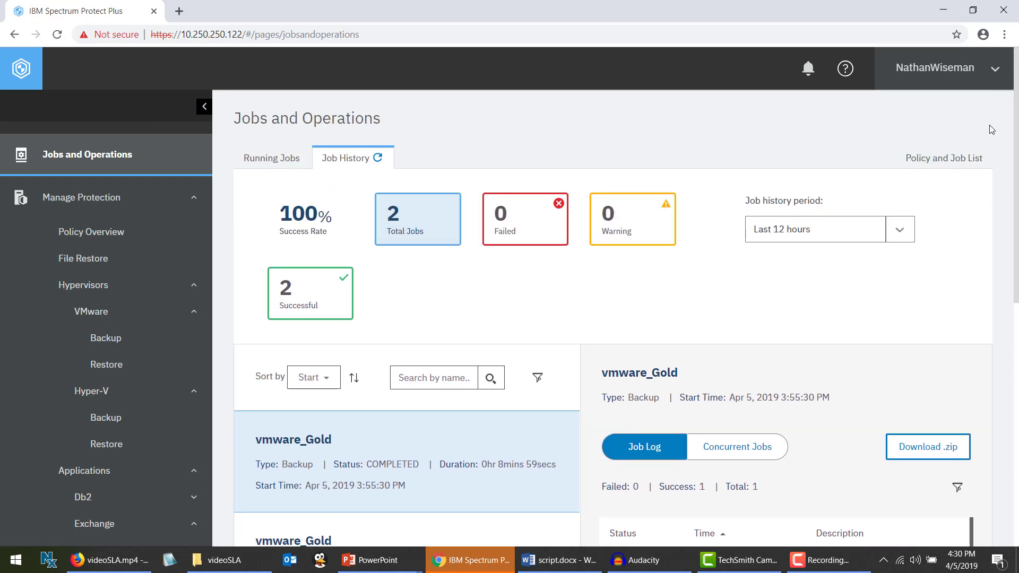
Show the Policy and Job List and compare the actions available for vmware_Gold and the first onDemandRestore job
click(921, 166)
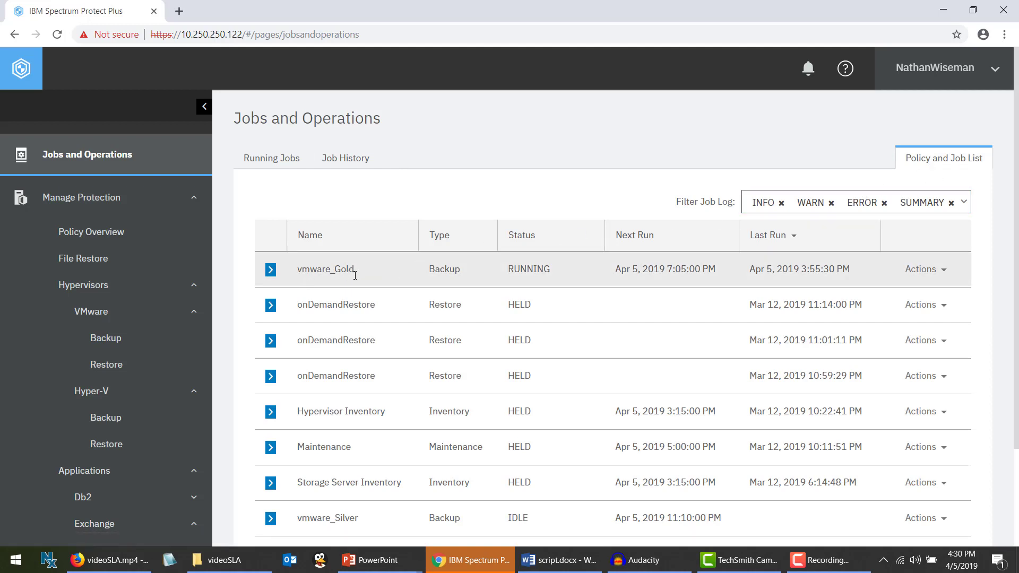
click(926, 269)
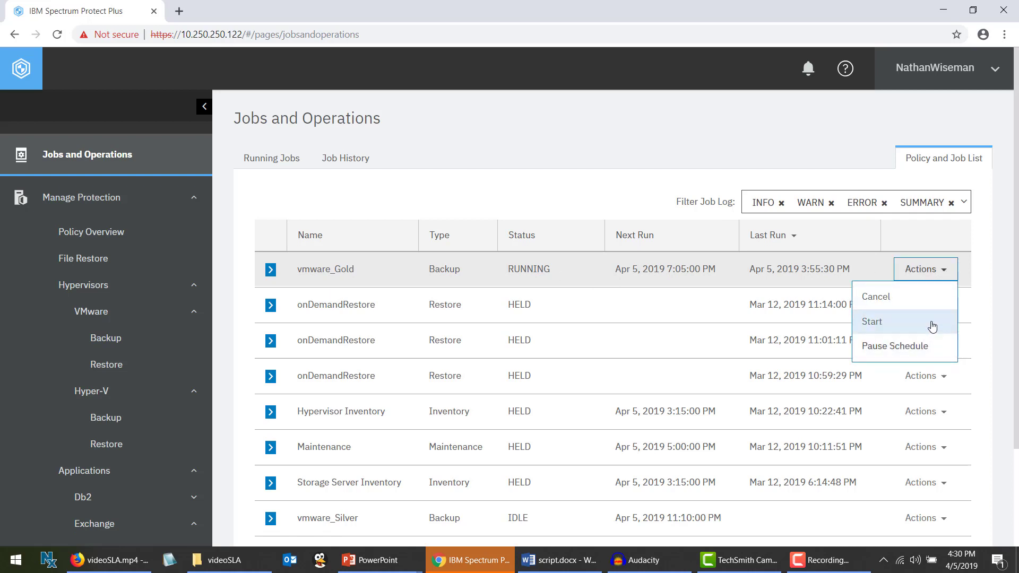
click(706, 276)
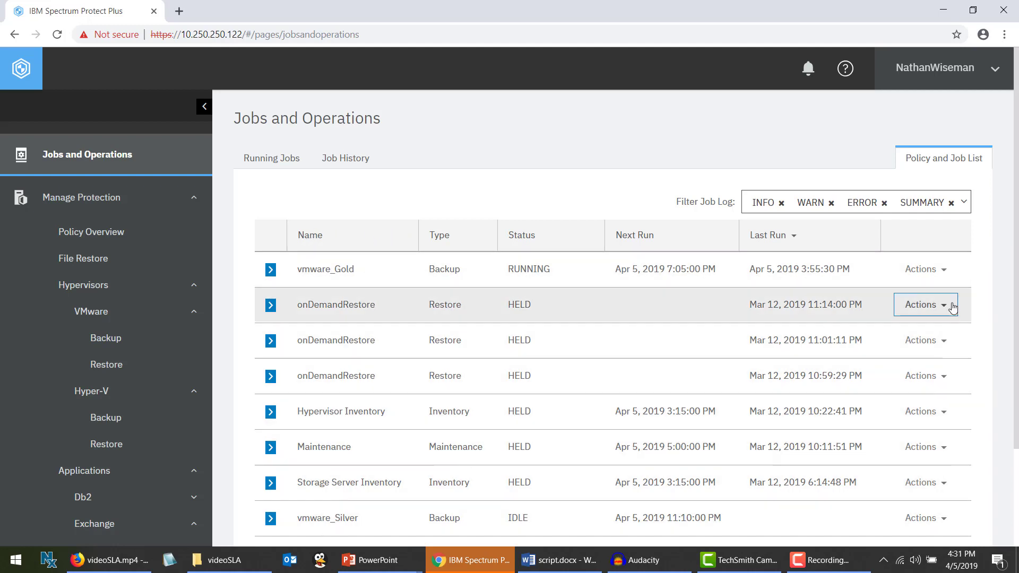
click(923, 304)
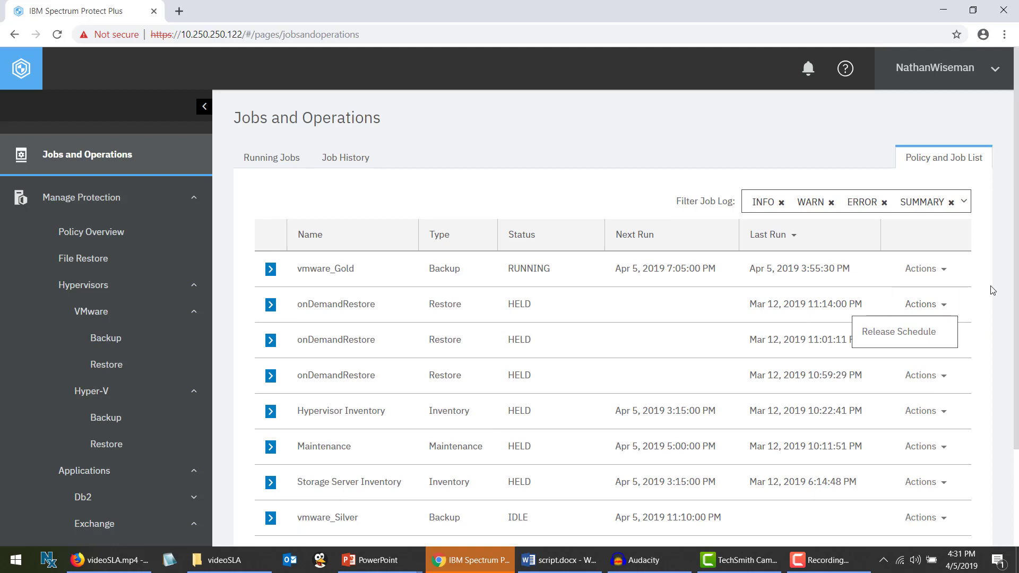
click(924, 268)
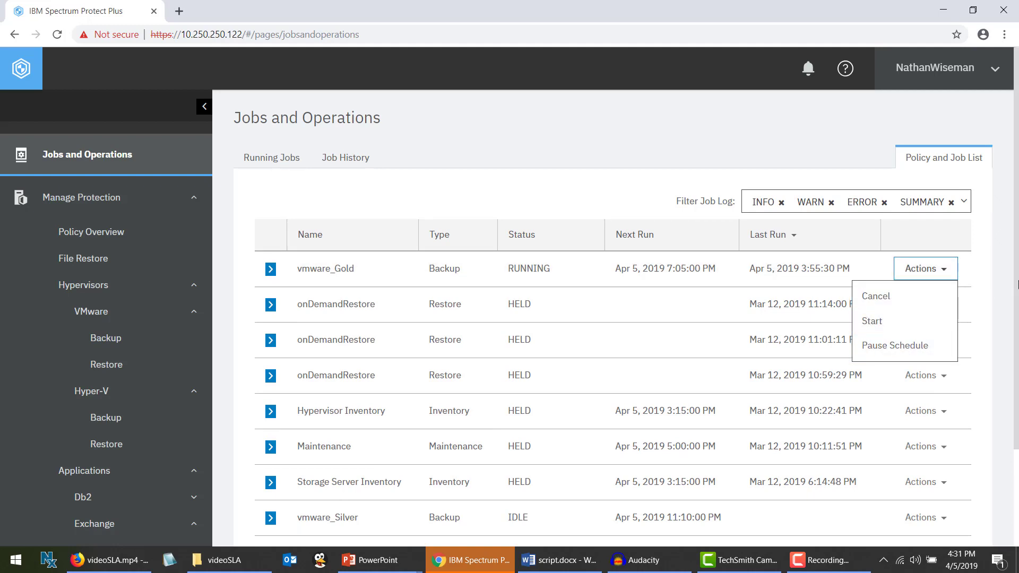
mouse_move(1017, 280)
mouse_down()
mouse_move(1017, 334)
mouse_move(1018, 278)
mouse_up()
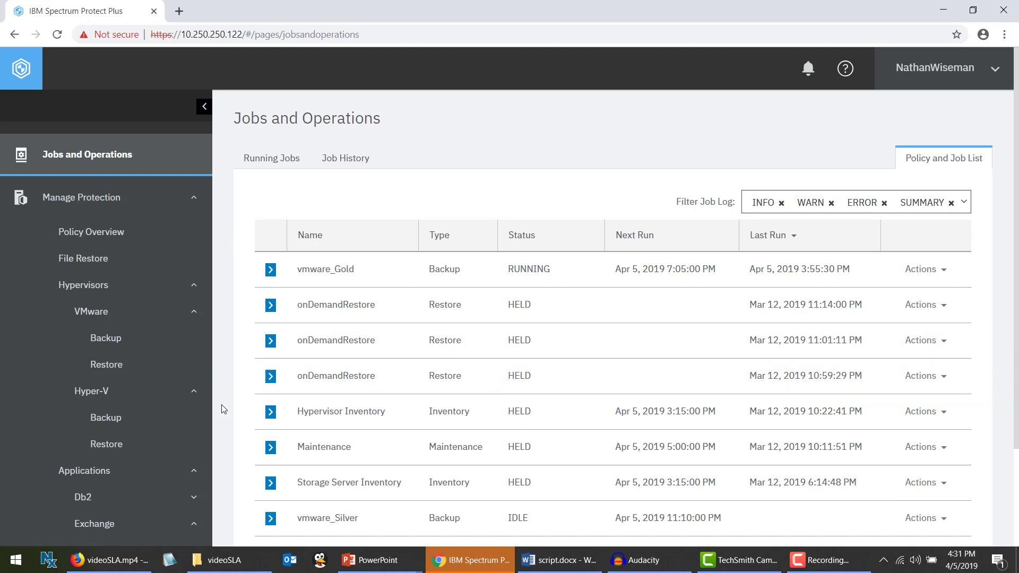
Return to the VMware backup page and open SPPLAB under vCenter 10.250.250.12
click(209, 392)
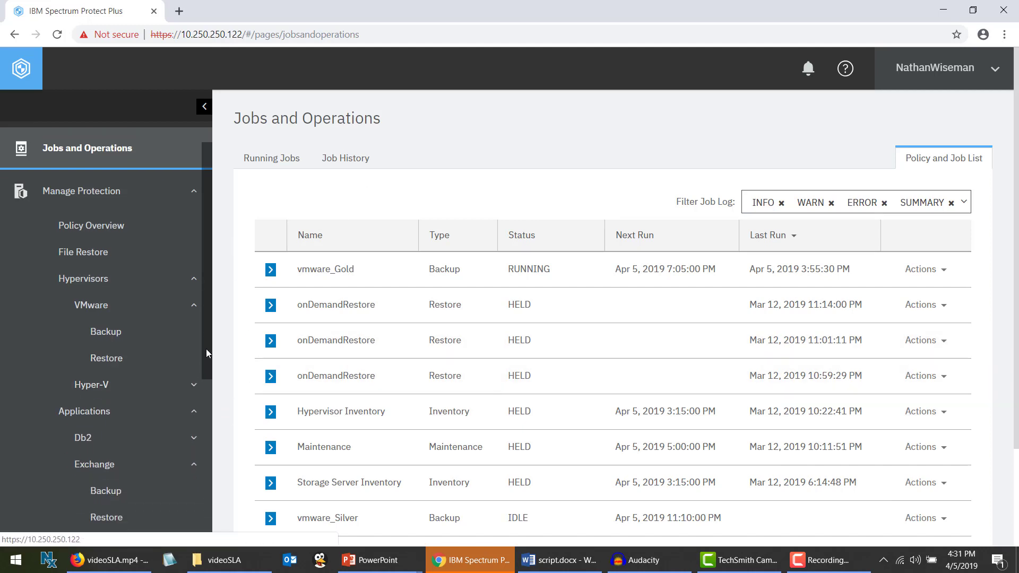
drag(206, 349, 221, 451)
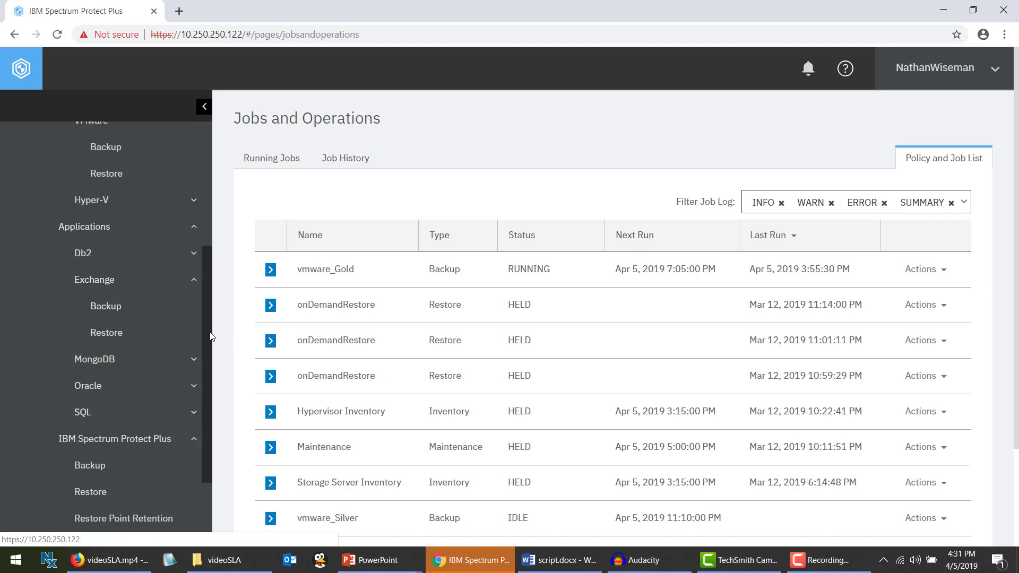
scroll(204, 305, up, 4)
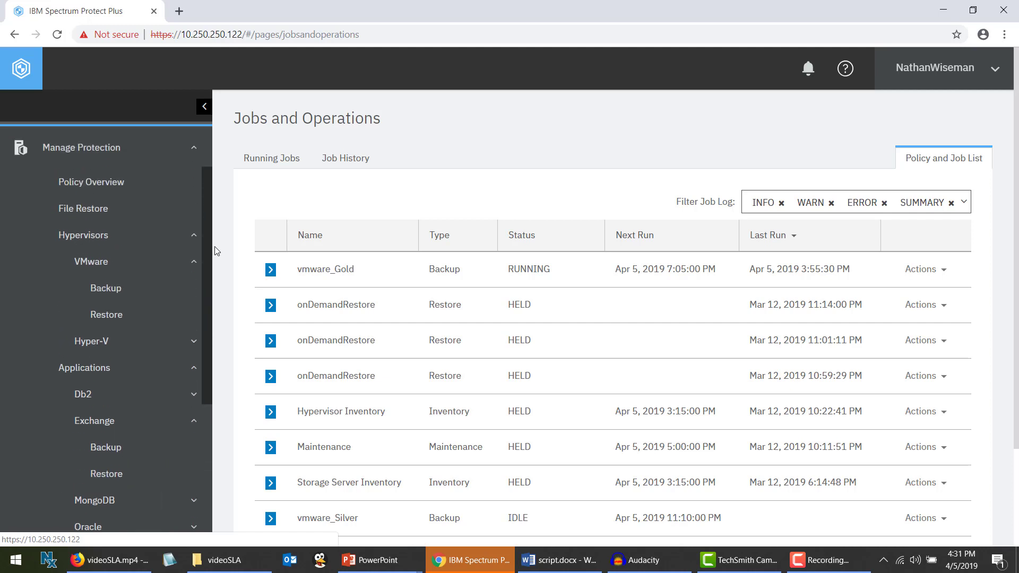
click(136, 368)
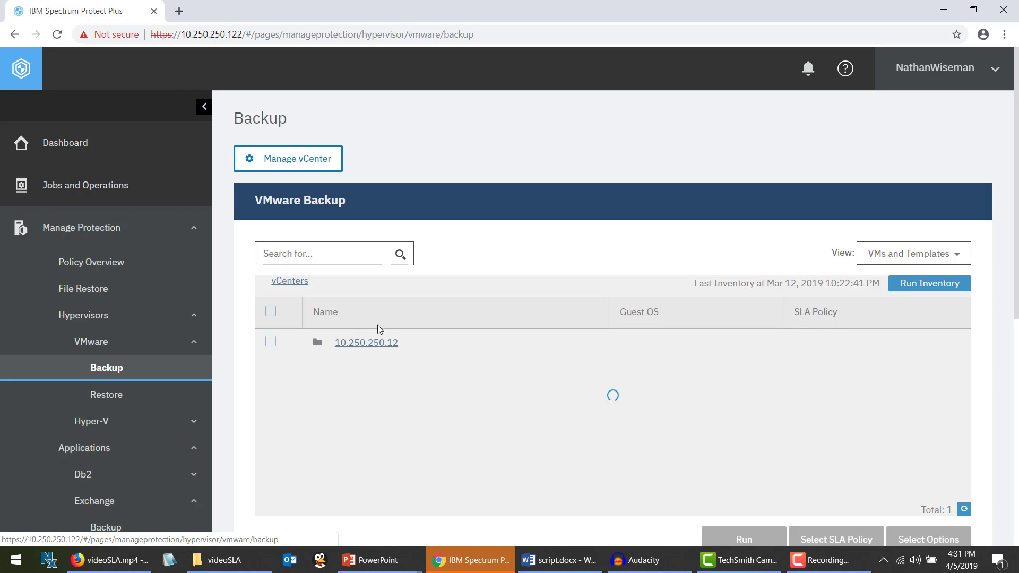
click(373, 346)
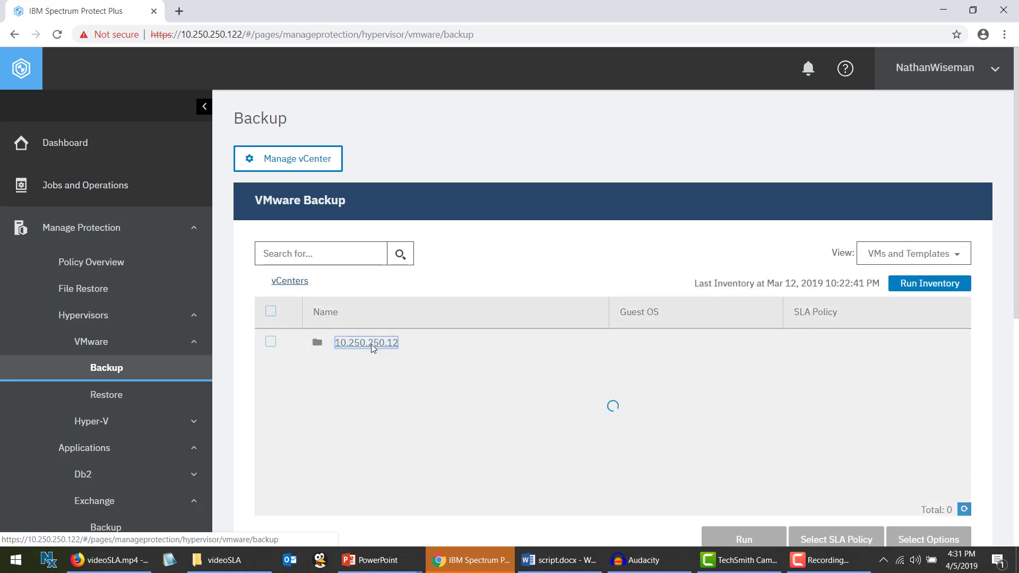
click(340, 349)
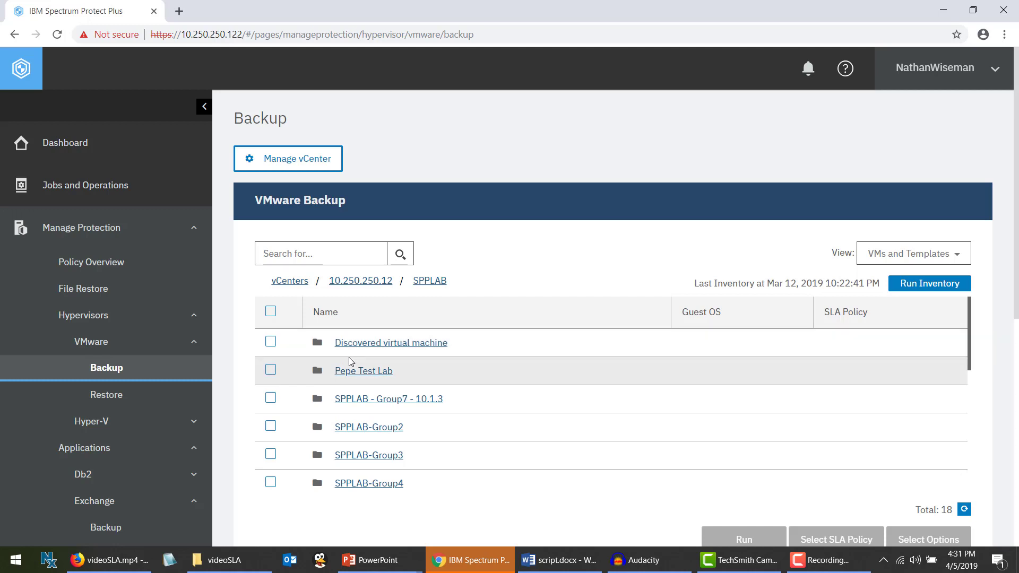
Search the VMware inventory for * and filter the virtual machines by the Gold and then the Silver SLA policy
click(320, 253)
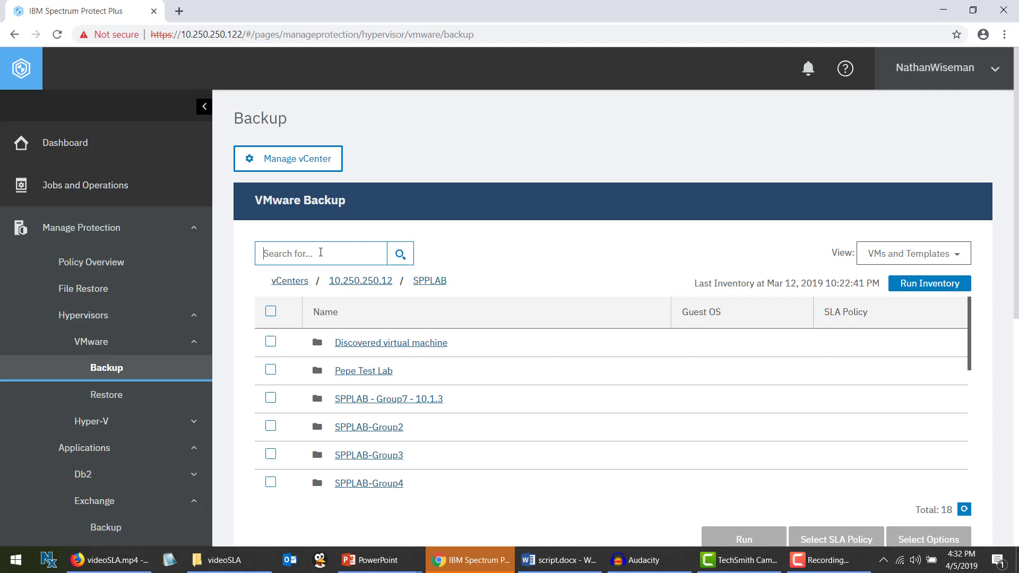
text(*)
click(402, 259)
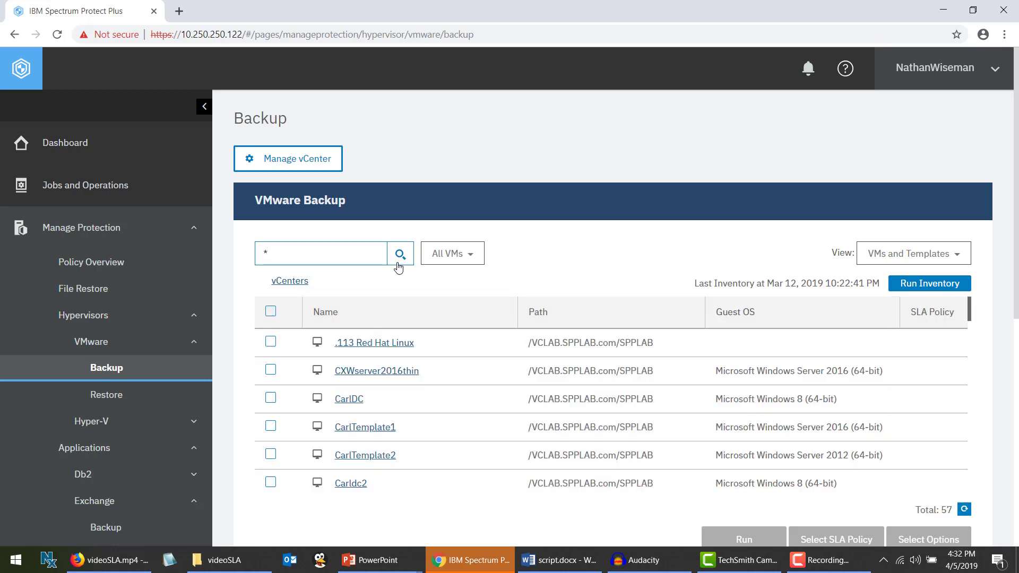
click(483, 260)
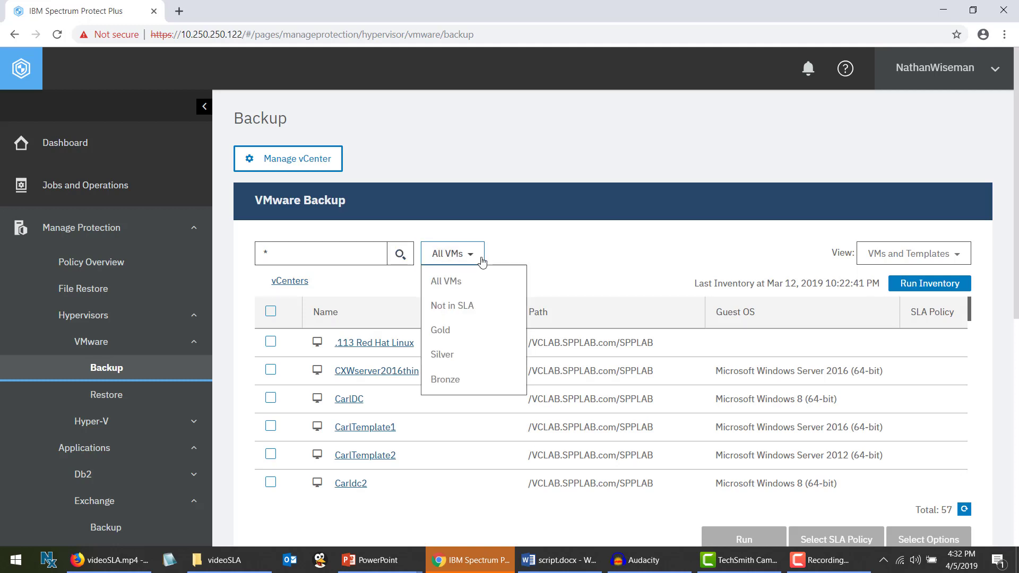
click(473, 330)
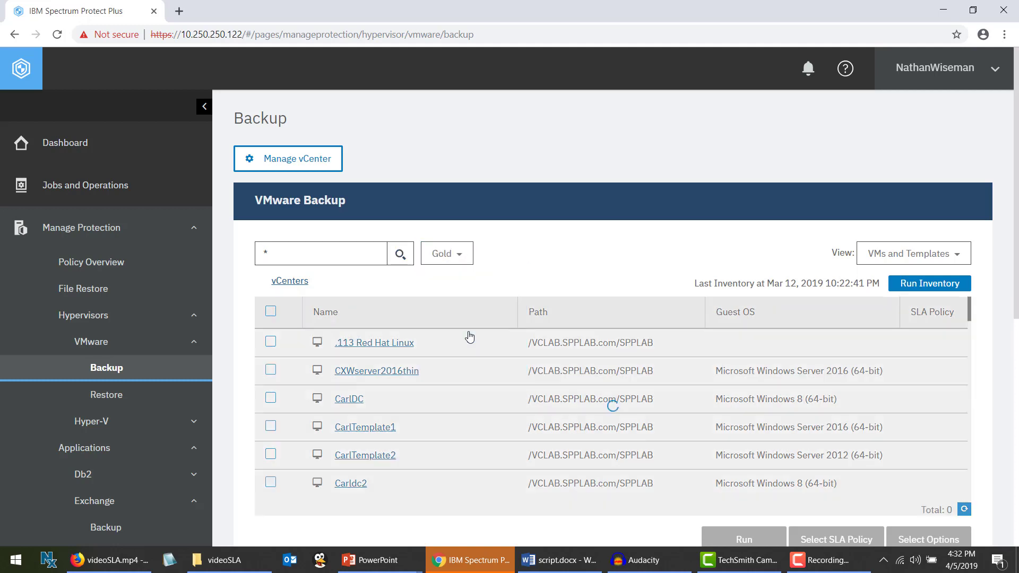
click(465, 261)
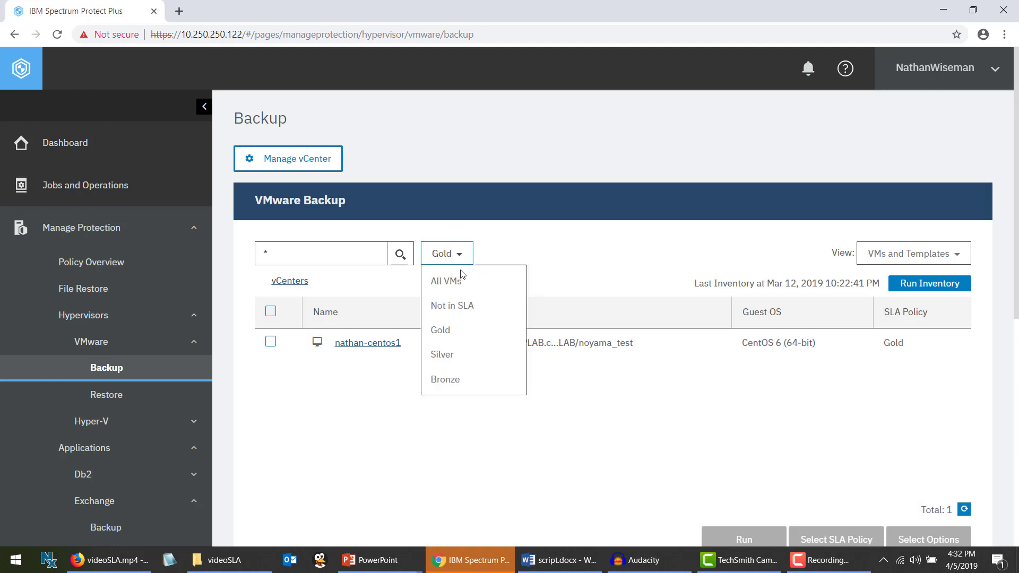
click(454, 355)
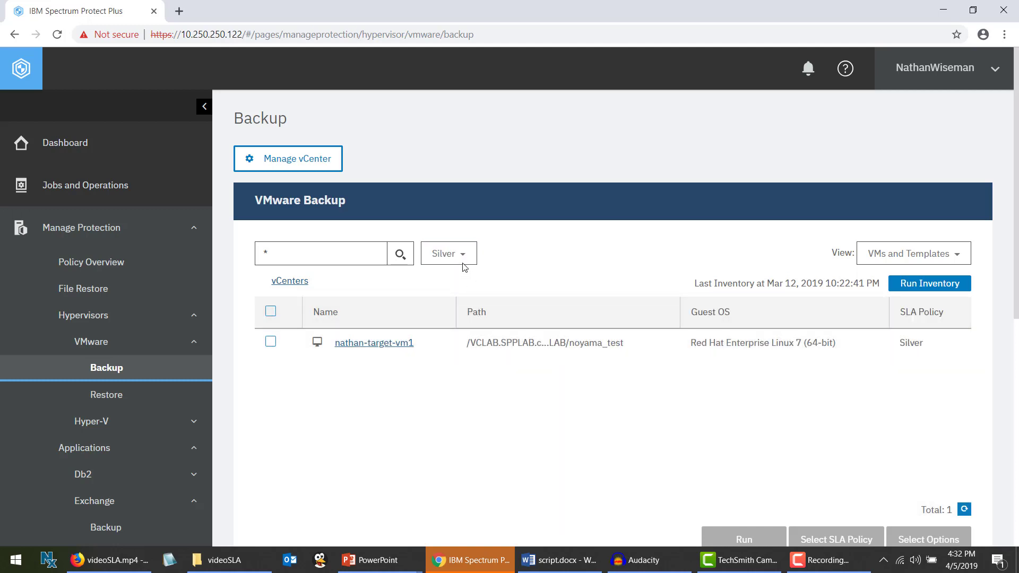
Clear the SLA filter to return to the vCenters level and check which inventory view options are available
click(461, 258)
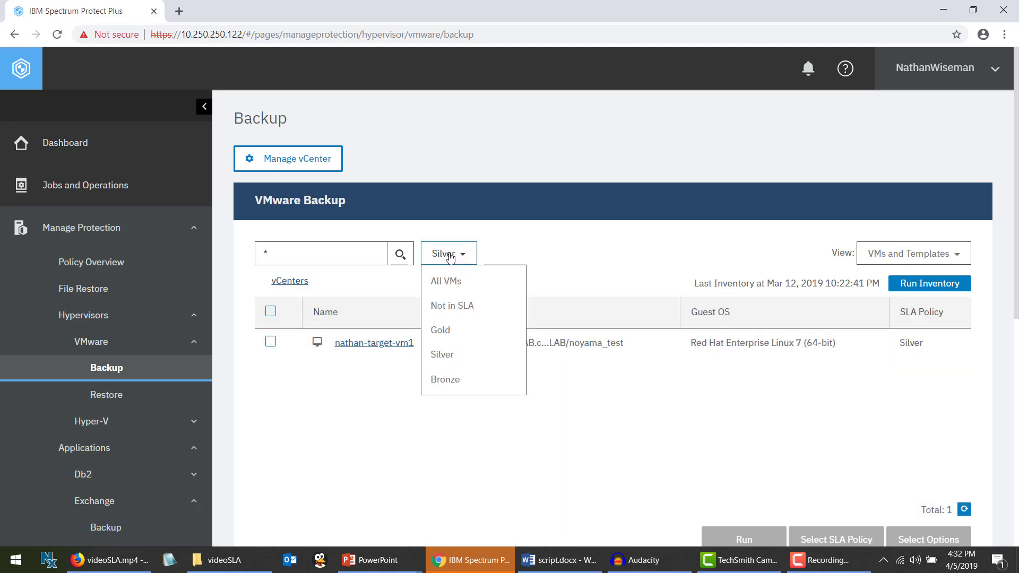
click(463, 285)
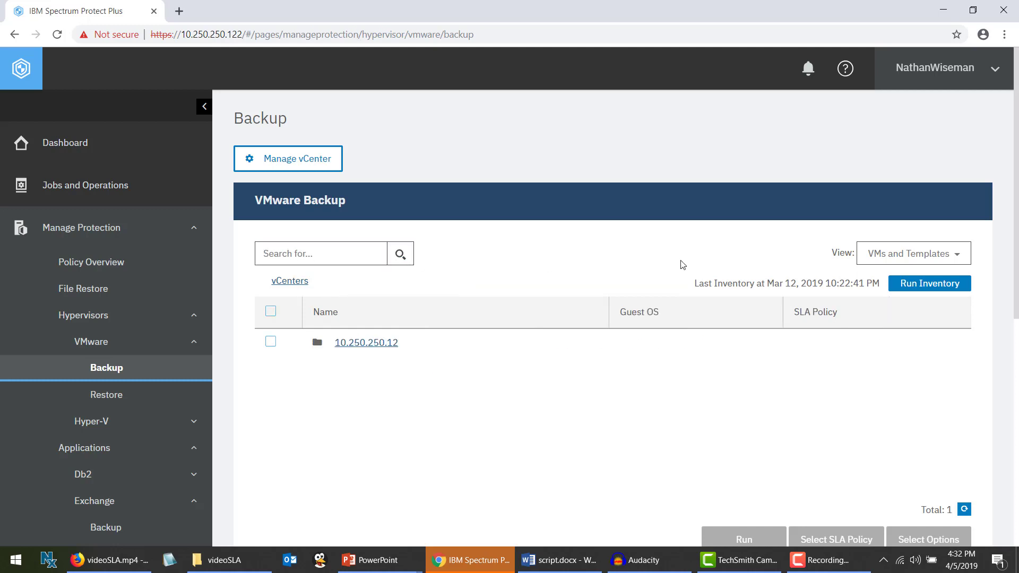
click(956, 260)
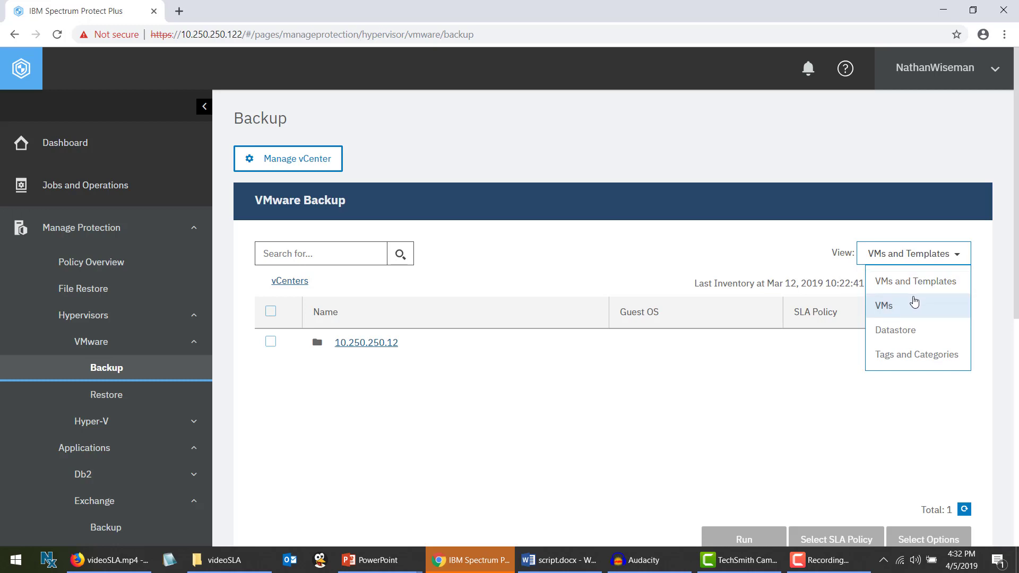
click(705, 286)
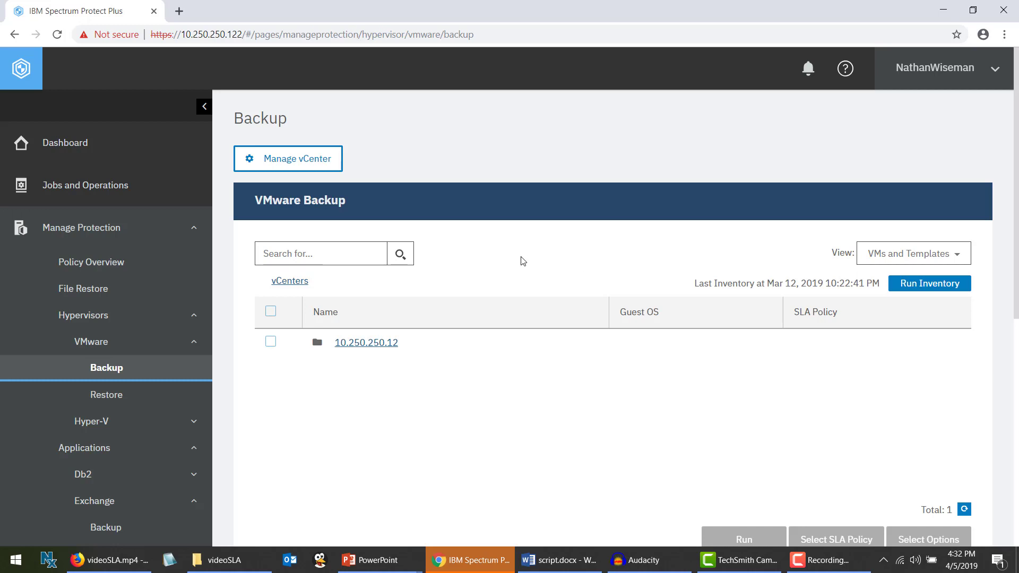
Expand the Gold policy in SLA Policy Status and examine the job log of its most recent backup run
drag(1018, 182, 1018, 330)
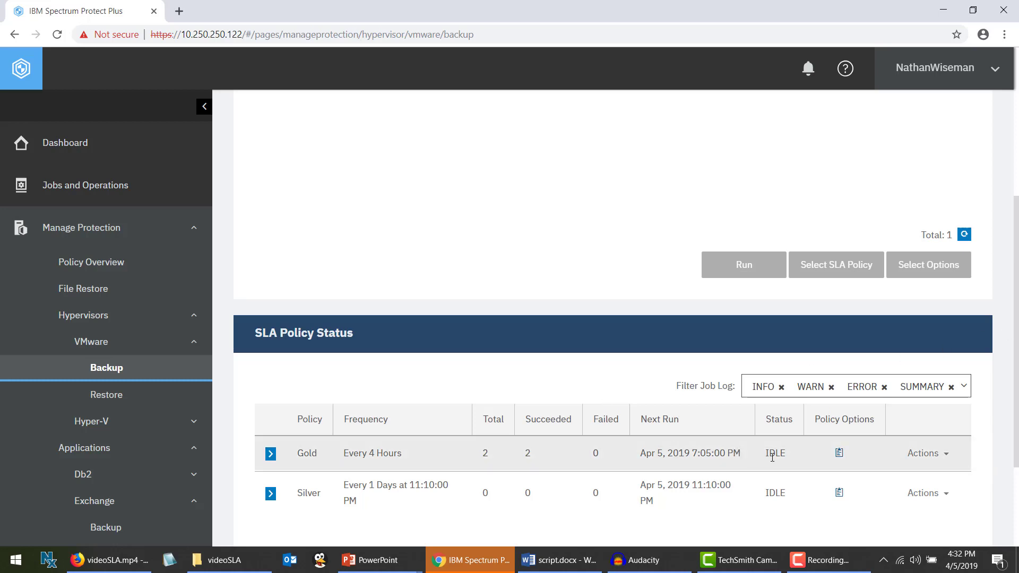
click(271, 454)
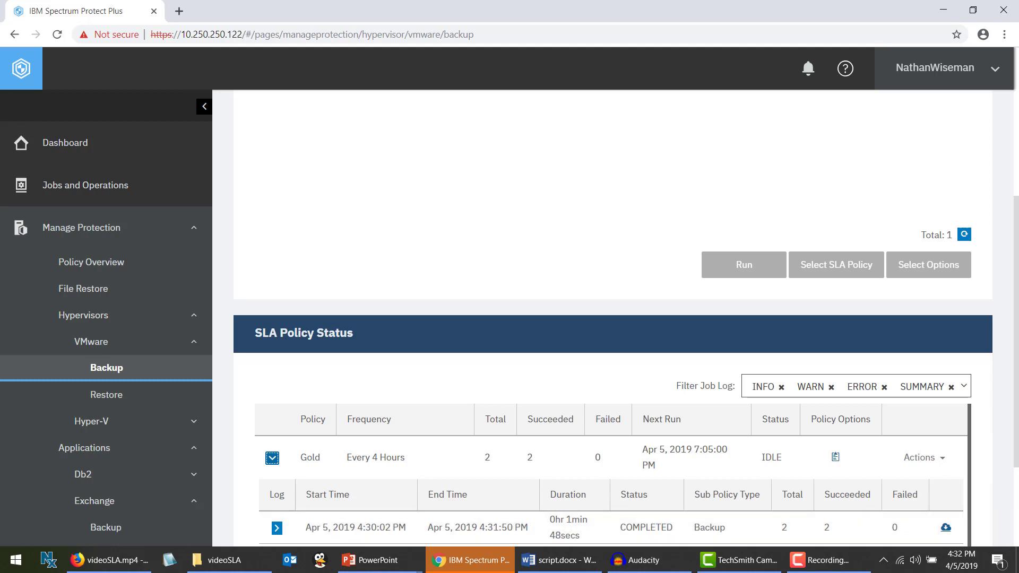
scroll(626, 370, down, 2)
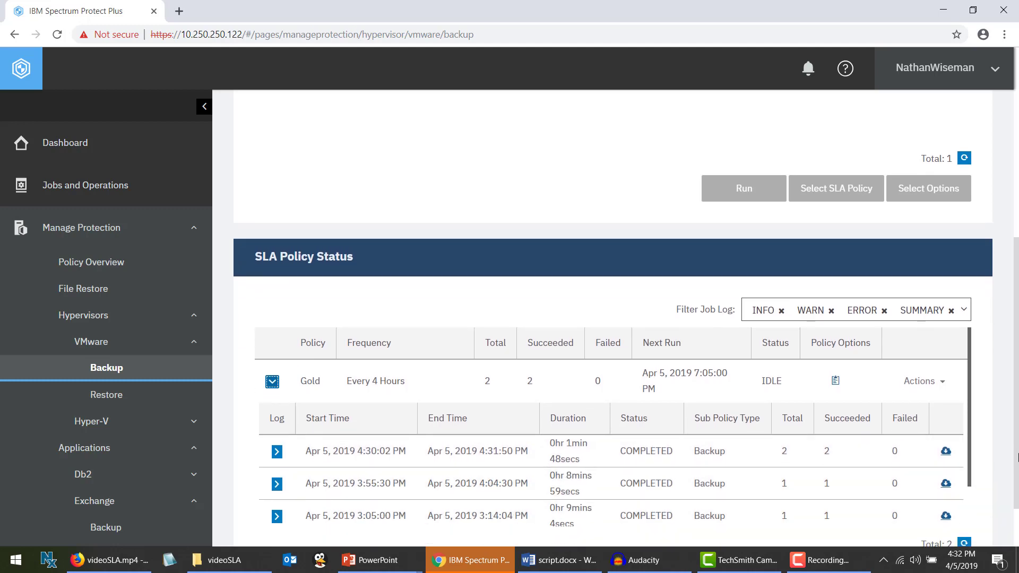
click(277, 451)
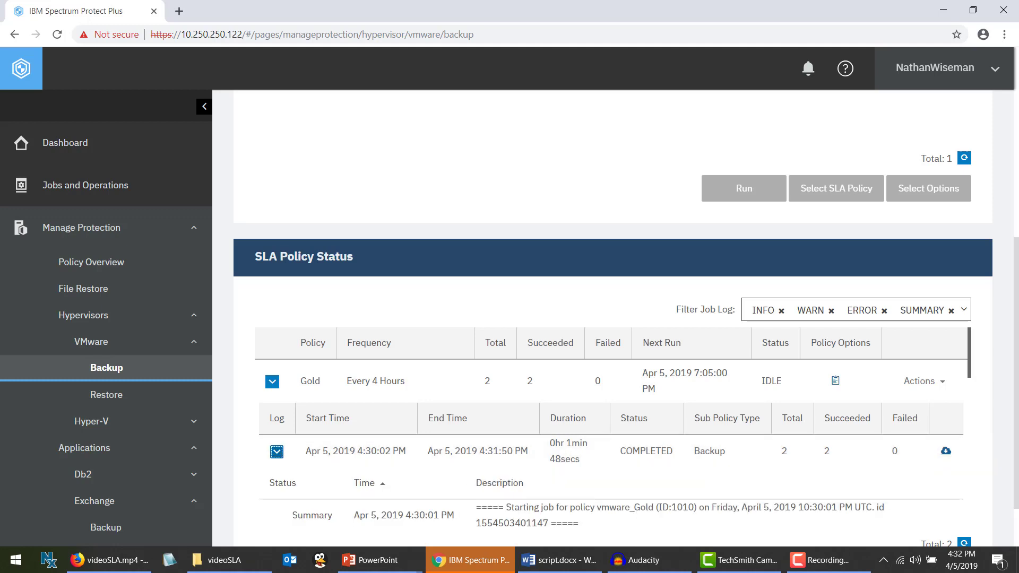
scroll(800, 333, down, 2)
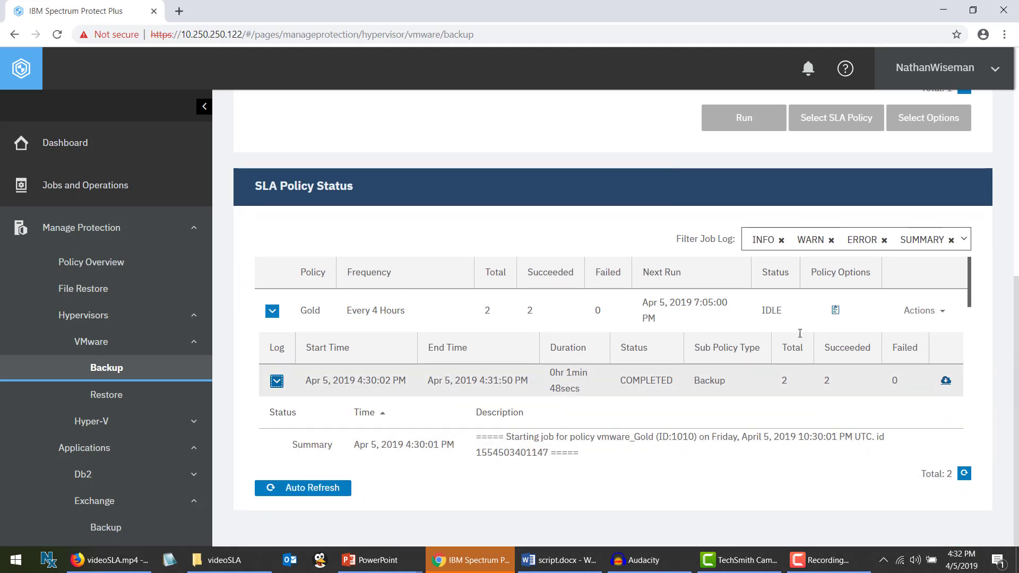
mouse_move(971, 298)
mouse_down()
mouse_move(980, 434)
mouse_move(976, 298)
mouse_move(988, 304)
mouse_up()
click(276, 381)
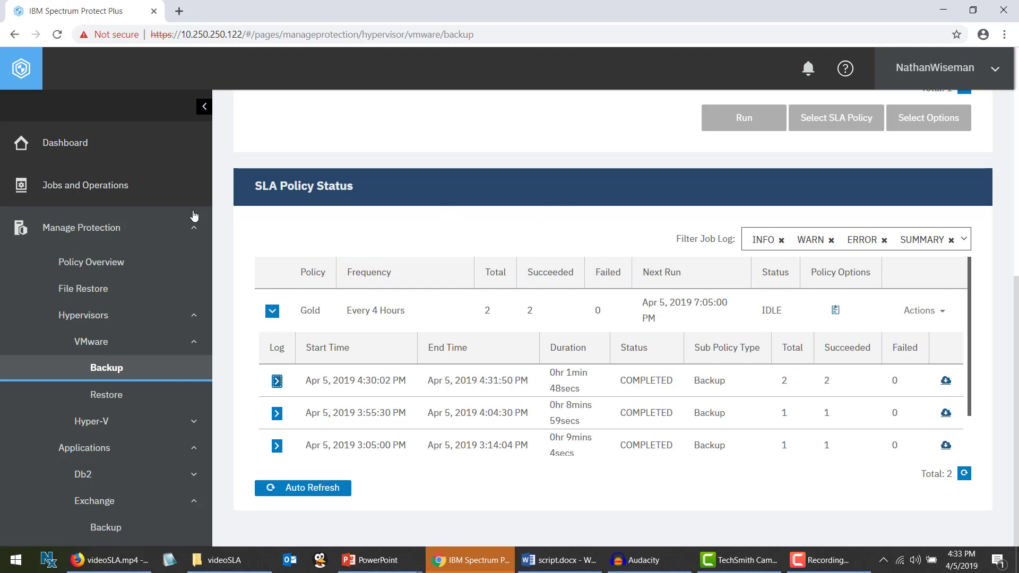
Go to the Policy Overview and review the Protection Summary and the existing SLA policies
click(94, 265)
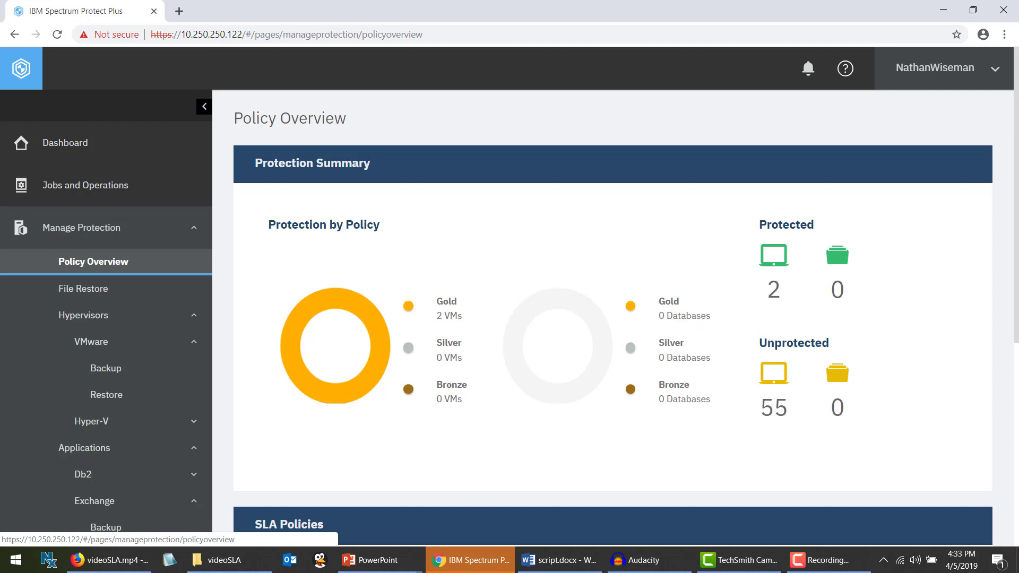
scroll(1018, 320, down, 4)
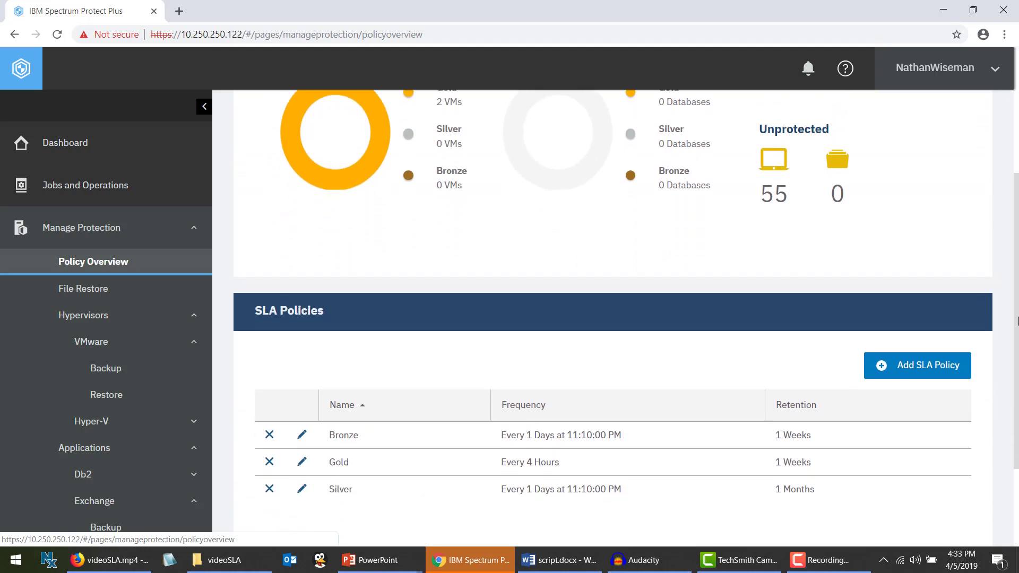
drag(1018, 320, 1018, 381)
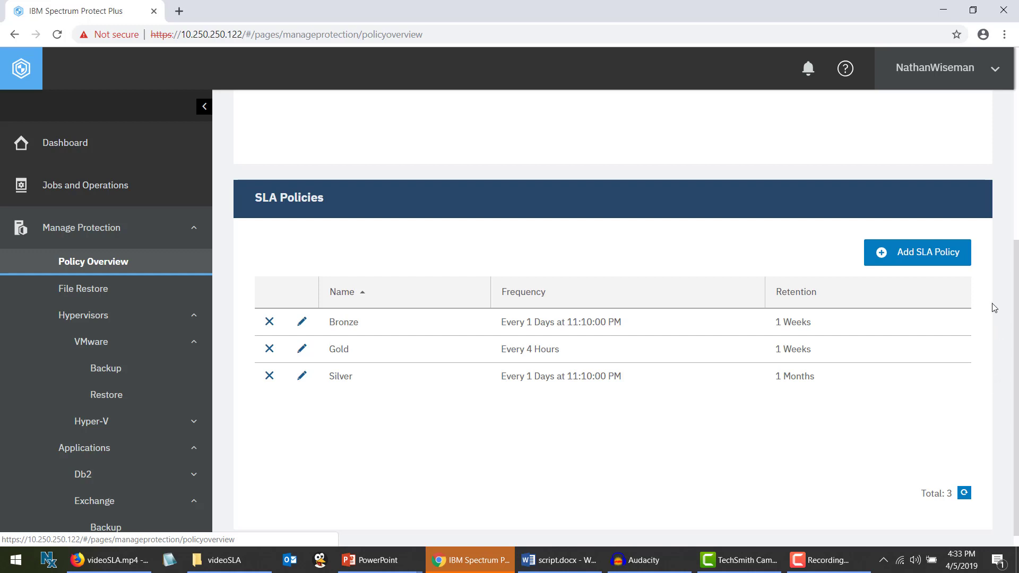
Start a new SLA policy and name it with the user's first name followed by "-customPlatimum", keeping 15 days retention
click(921, 268)
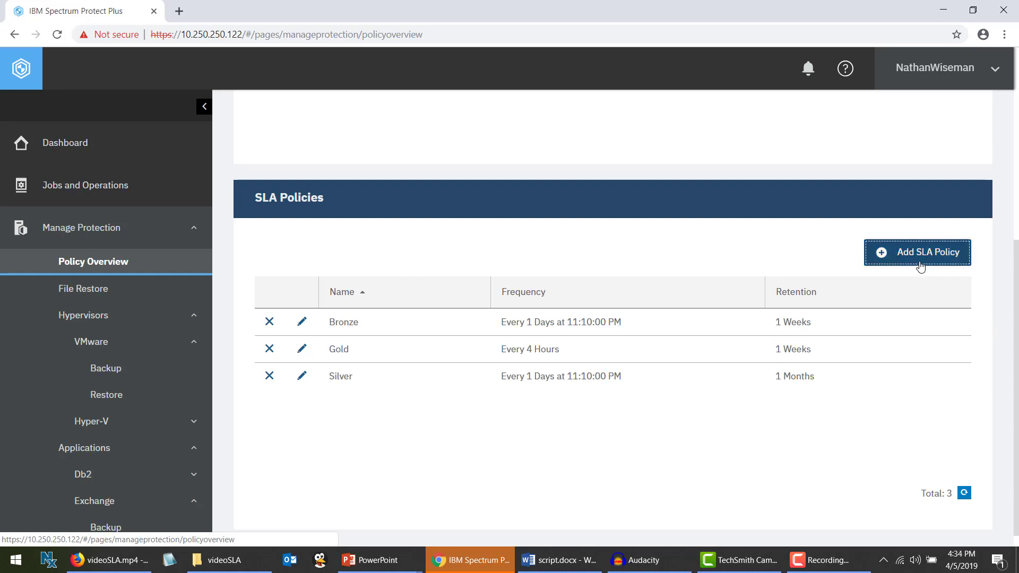
click(524, 215)
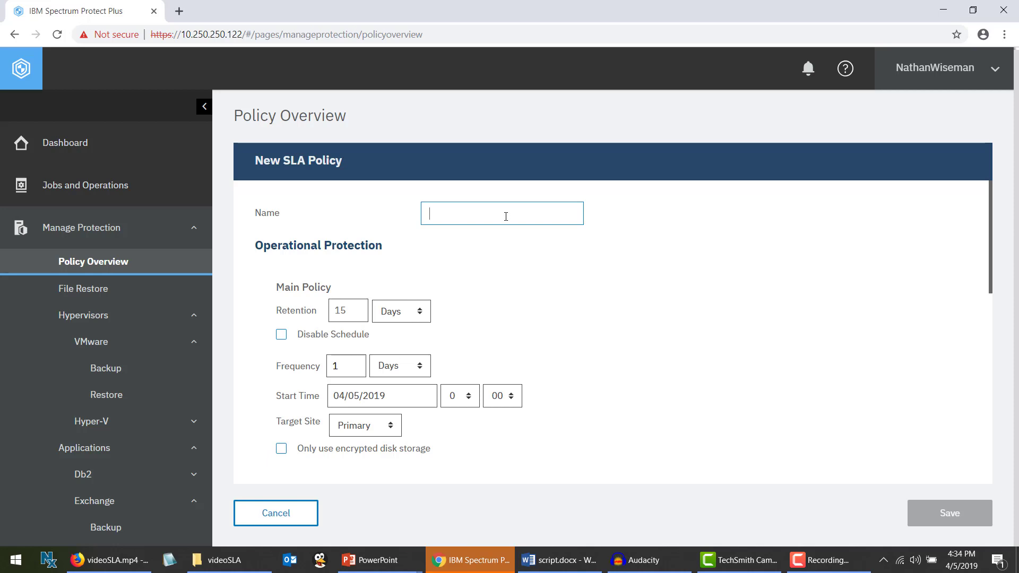
text(na)
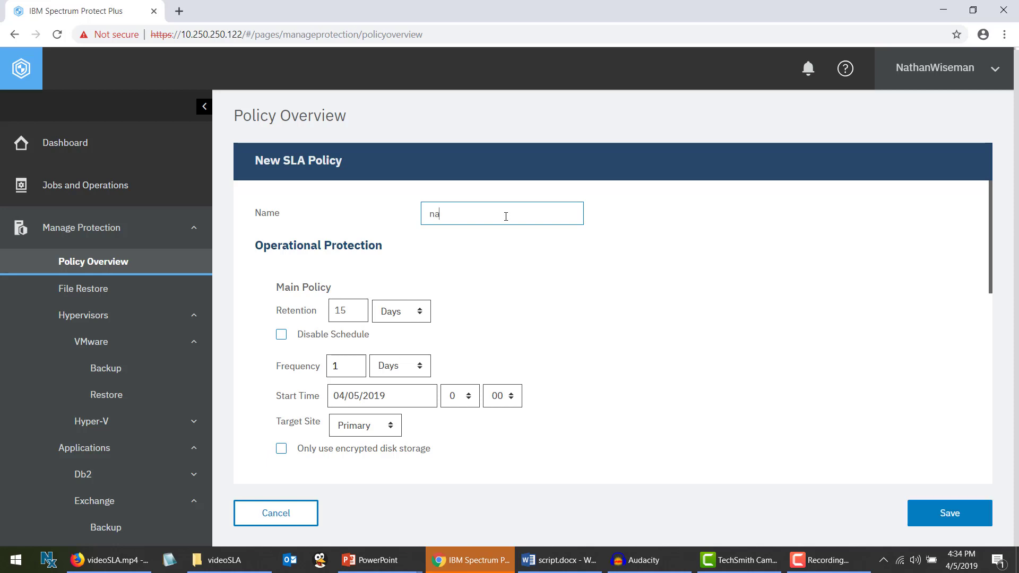
text(than-customPlatimum)
click(443, 262)
click(348, 305)
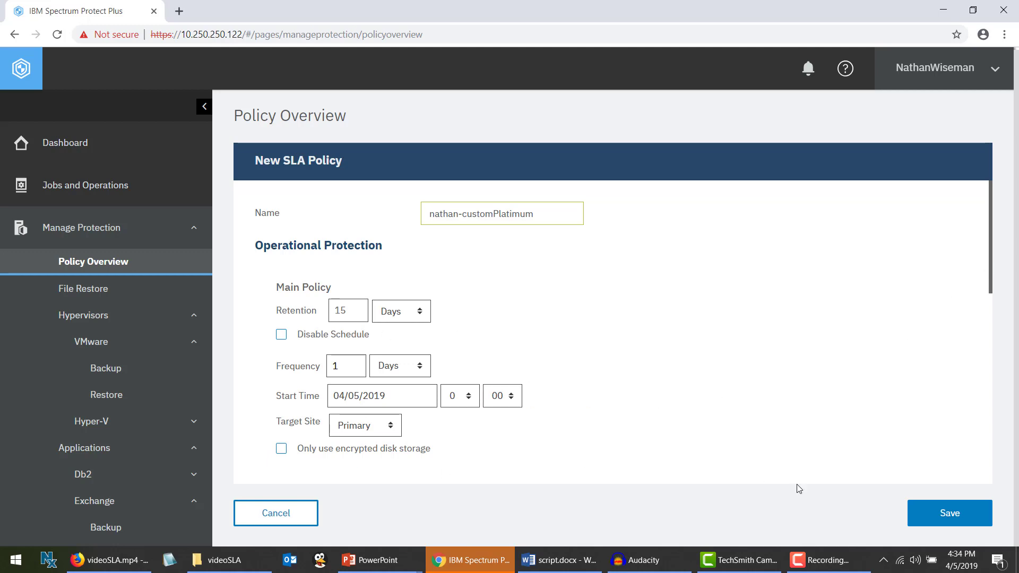
Save the new SLA policy and check its entry in the SLA Policies list
click(953, 514)
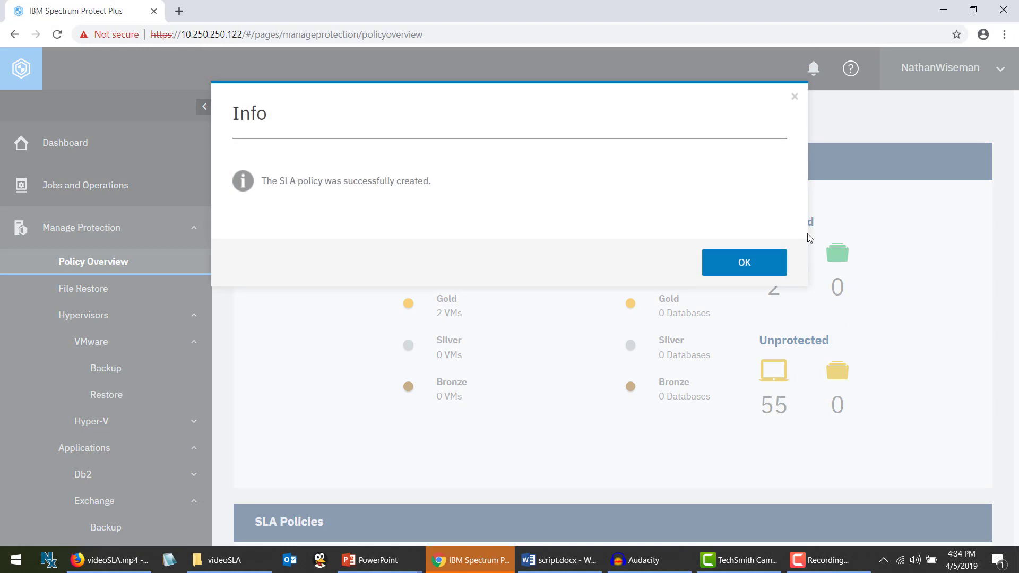
click(765, 261)
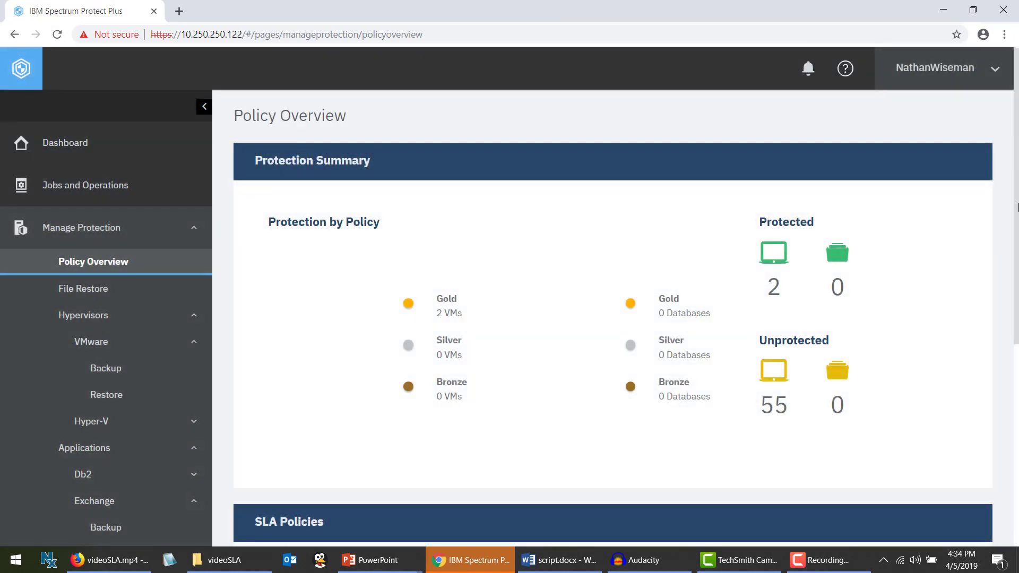
drag(1018, 207, 1018, 403)
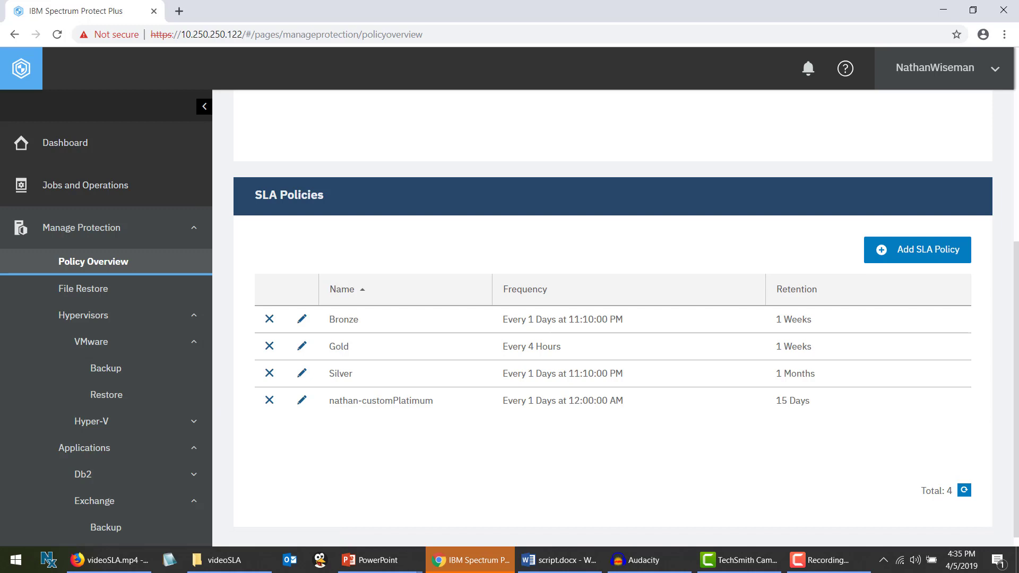
scroll(987, 171, up, 6)
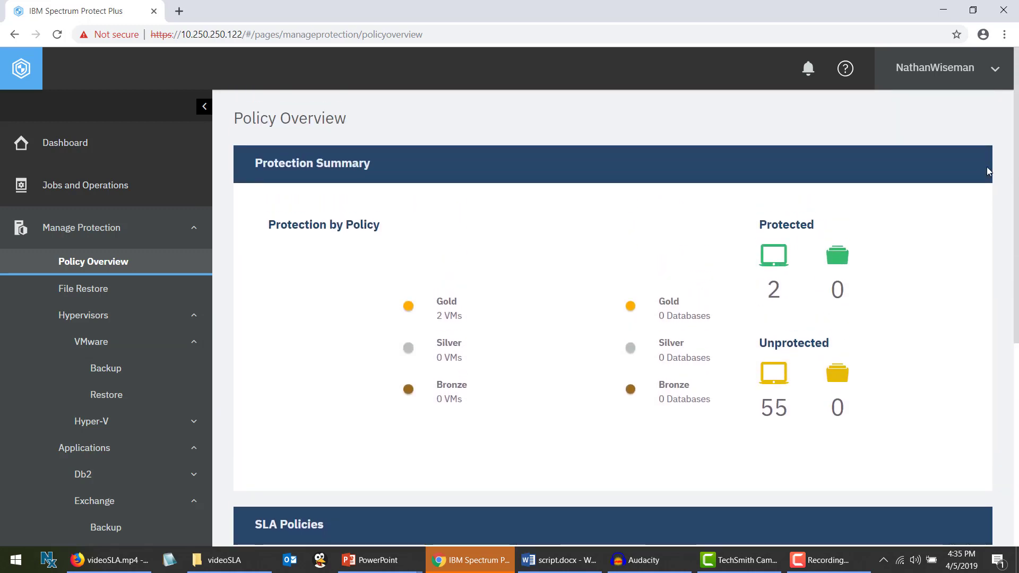